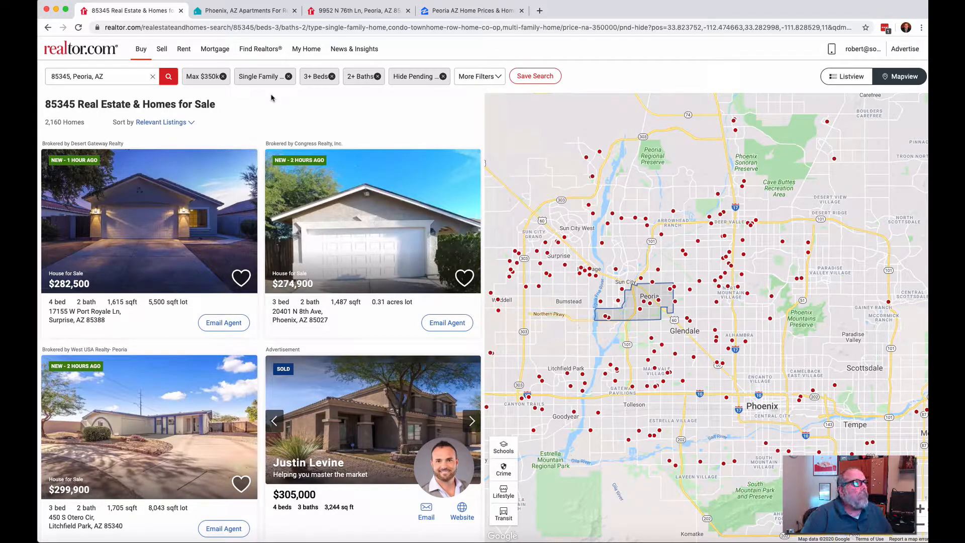
# Check which property types are selected in the home search filter, leaving the selection as it is
pyautogui.moveTo(219, 49)
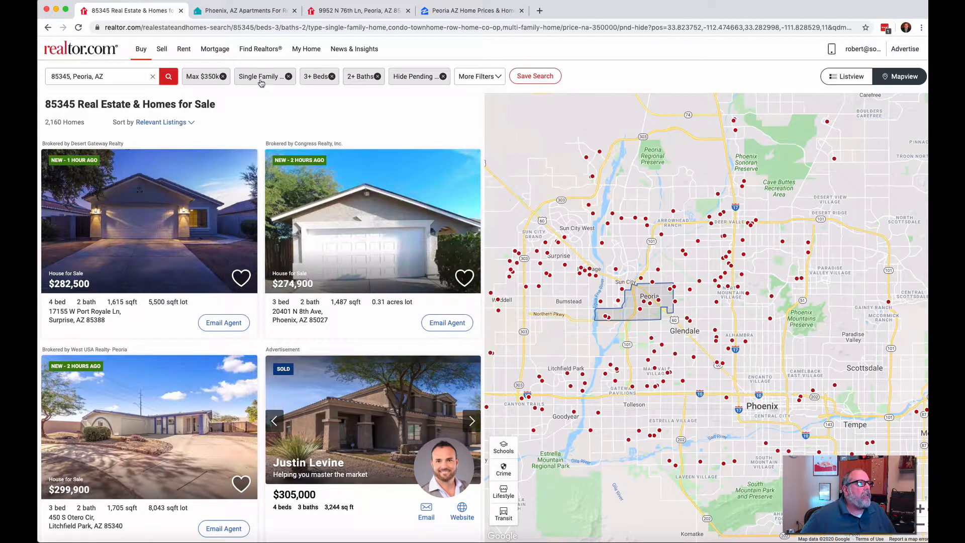
pyautogui.click(259, 77)
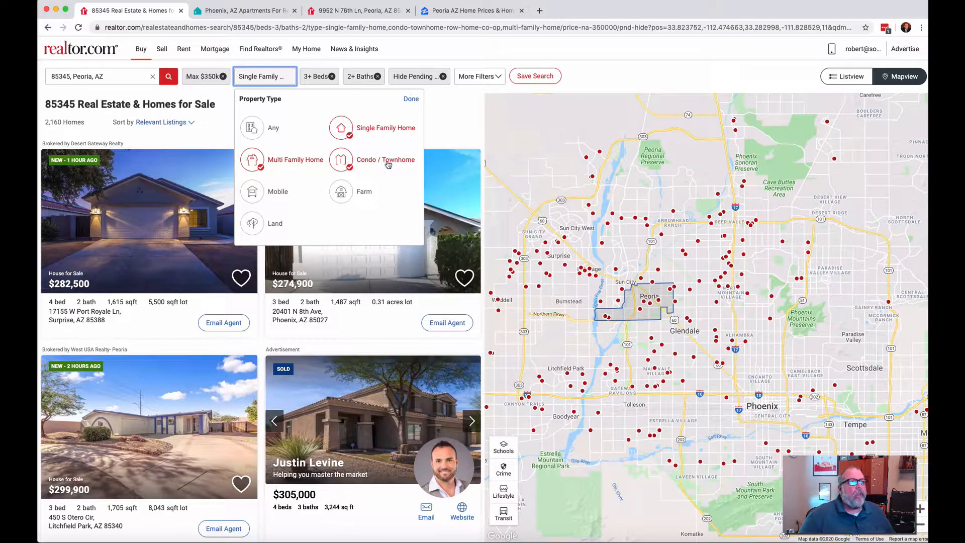
pyautogui.click(461, 127)
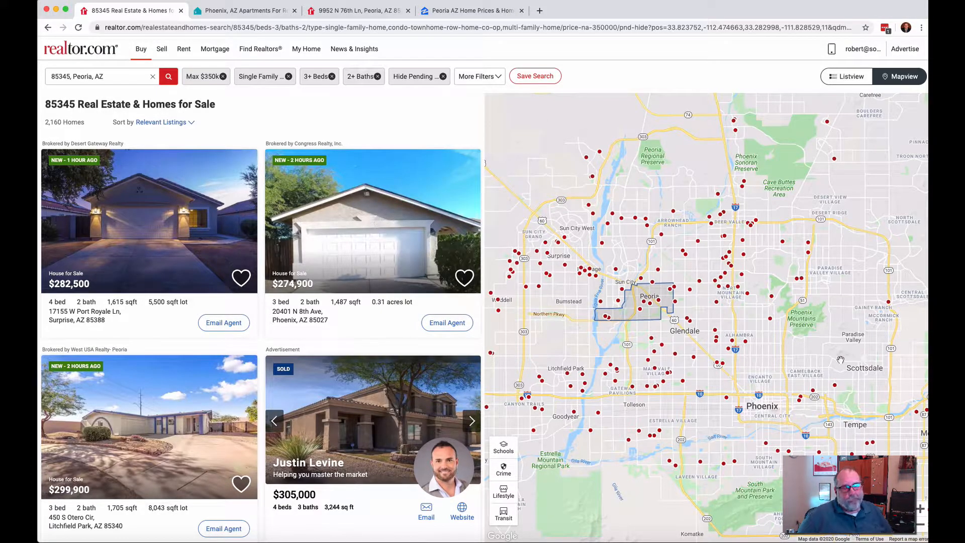
# Show the crime level overlay on the map and focus on the outlined 85345 area of Peoria
pyautogui.moveTo(859, 366); pyautogui.dragTo(837, 352)
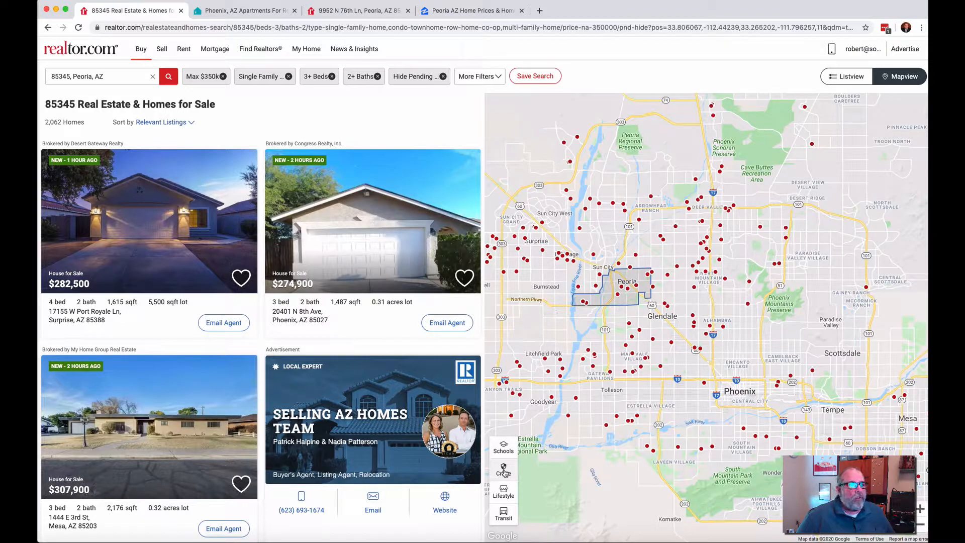
pyautogui.click(503, 470)
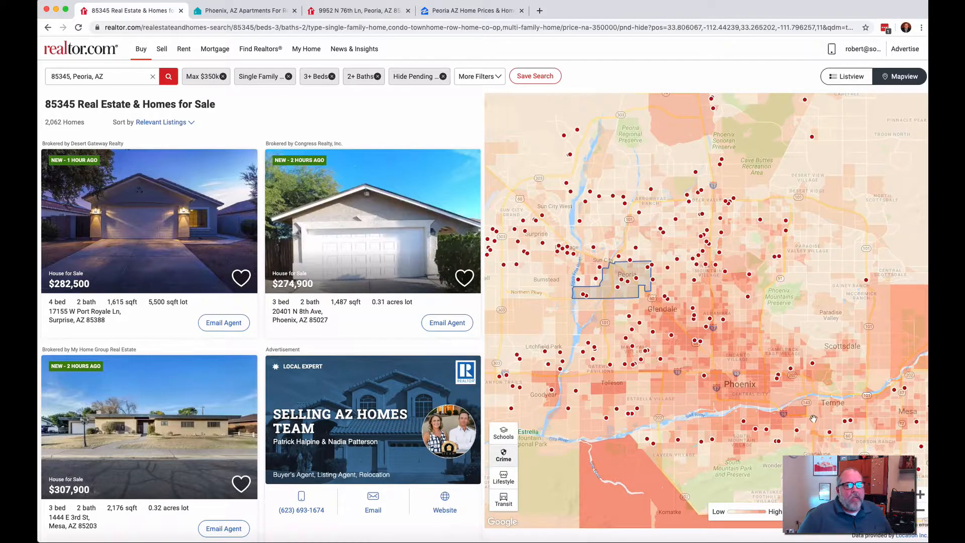
pyautogui.click(920, 494)
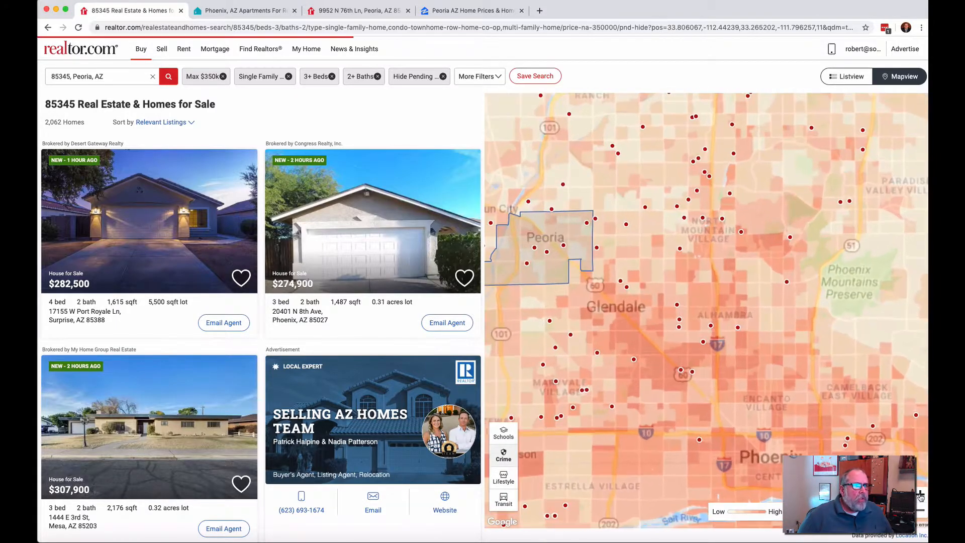
pyautogui.moveTo(552, 298); pyautogui.dragTo(615, 314)
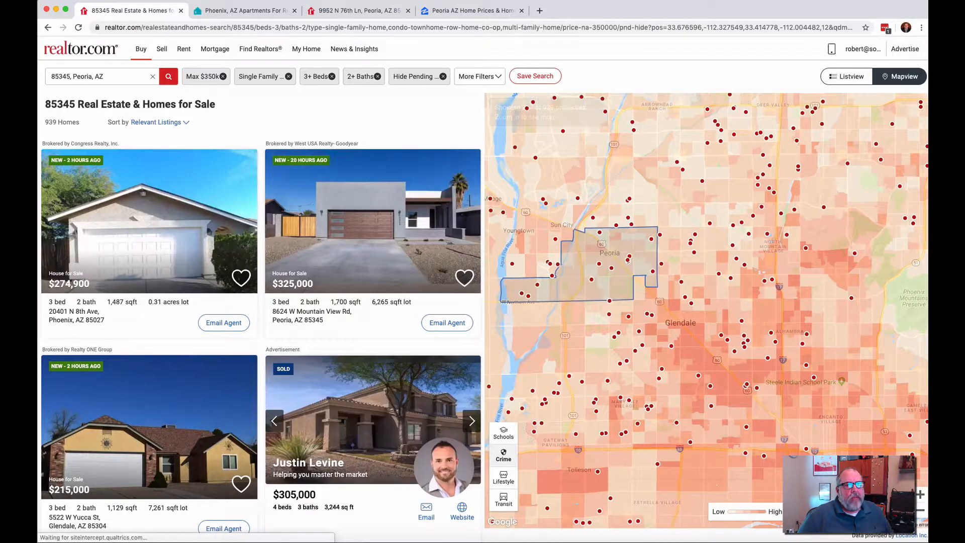
pyautogui.click(920, 494)
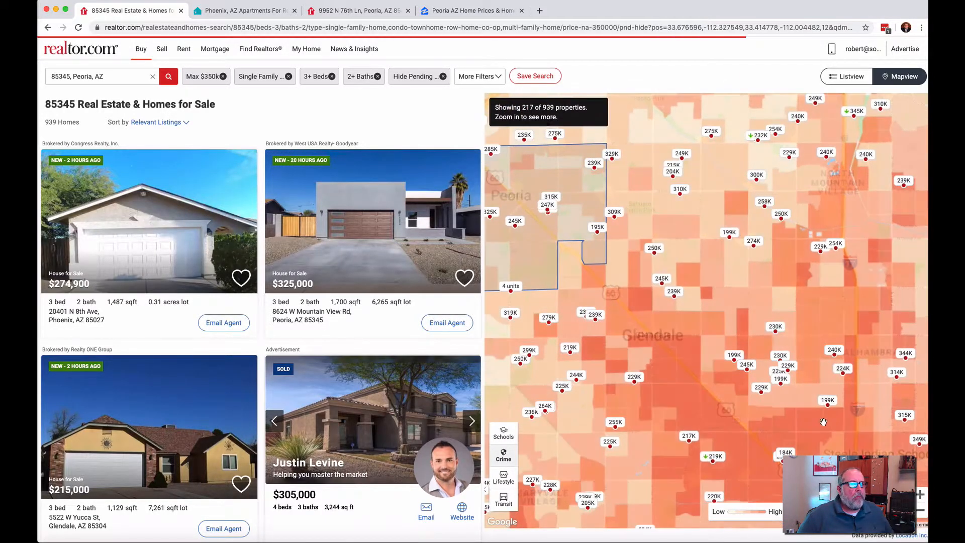
pyautogui.moveTo(581, 289); pyautogui.dragTo(622, 310)
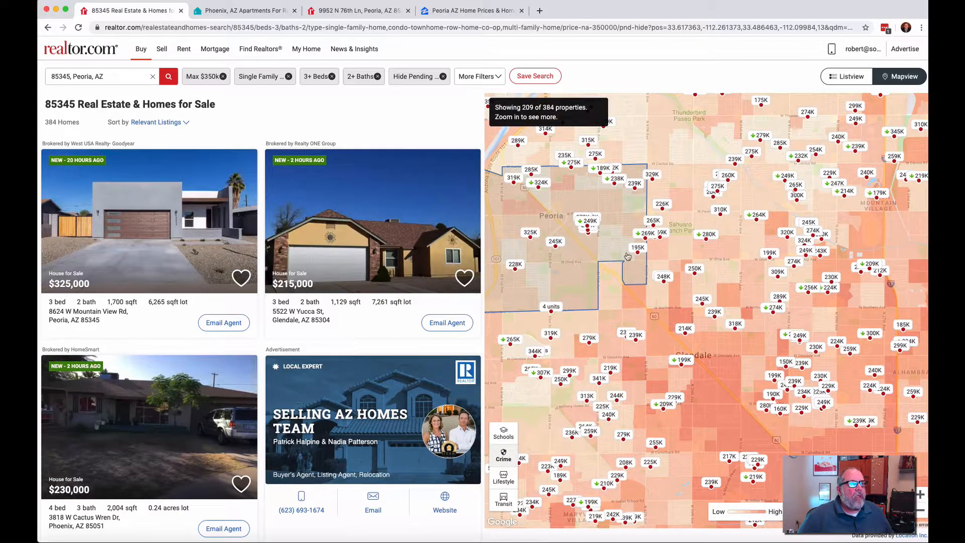
pyautogui.moveTo(602, 259); pyautogui.dragTo(678, 318)
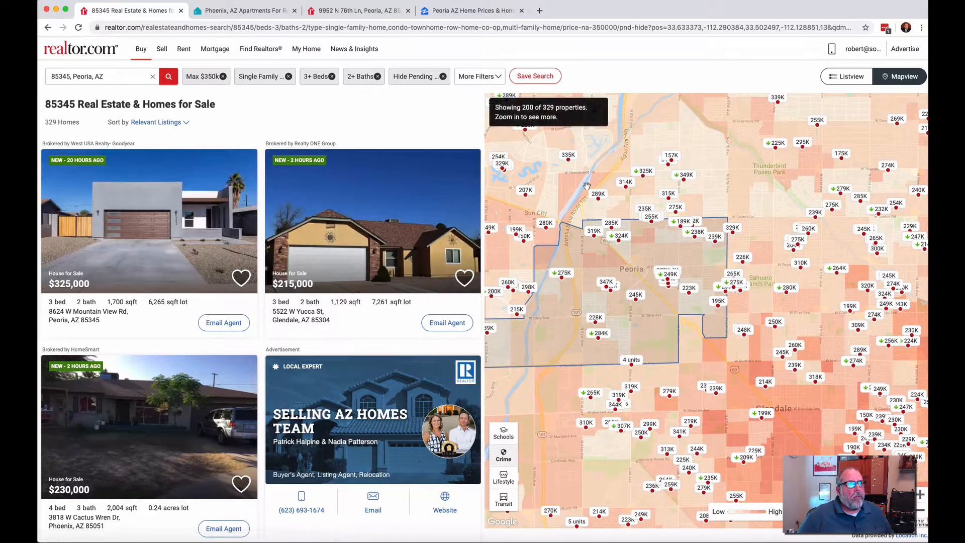
pyautogui.click(920, 495)
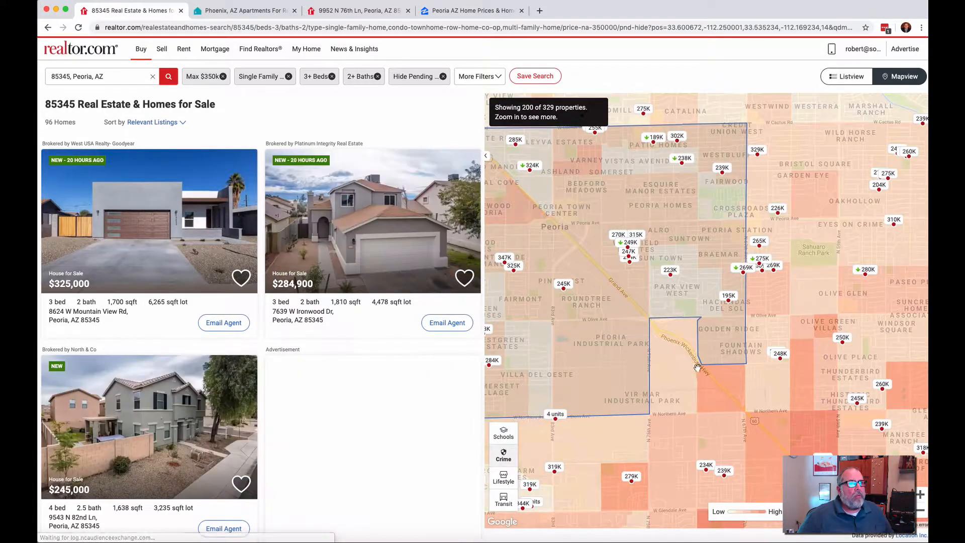
pyautogui.moveTo(662, 378); pyautogui.dragTo(722, 392)
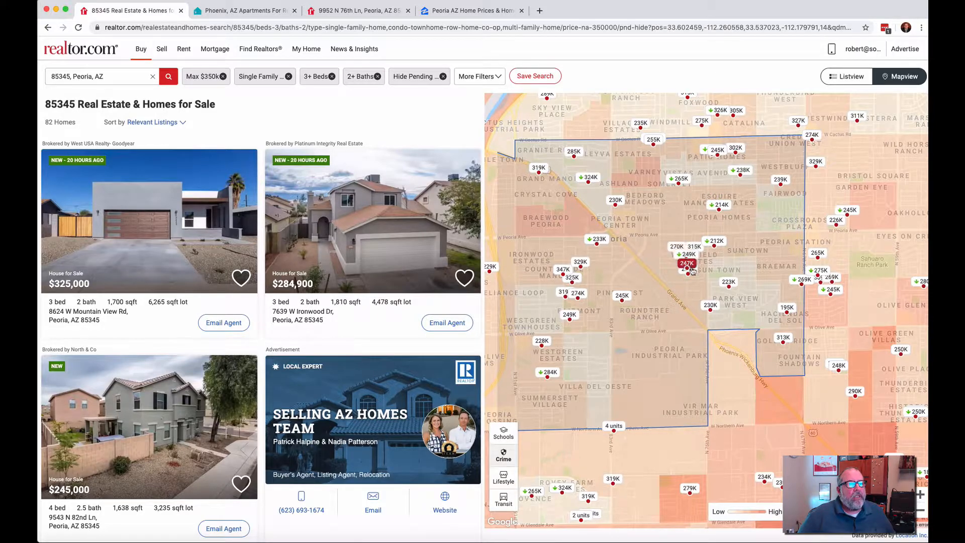
# Preview the $247,000 listing inside the Peoria boundary on the map and save it as a favorite
pyautogui.click(692, 272)
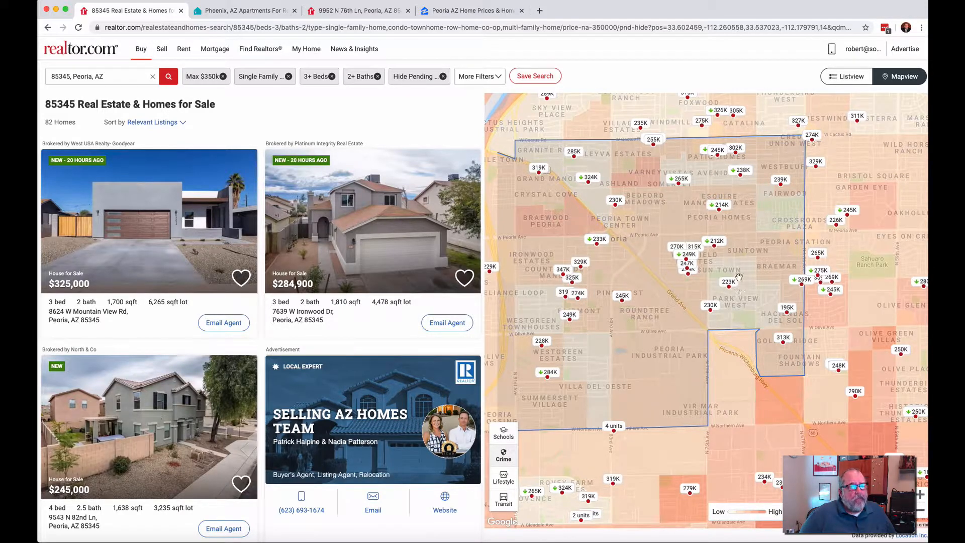
pyautogui.moveTo(672, 306); pyautogui.dragTo(696, 315)
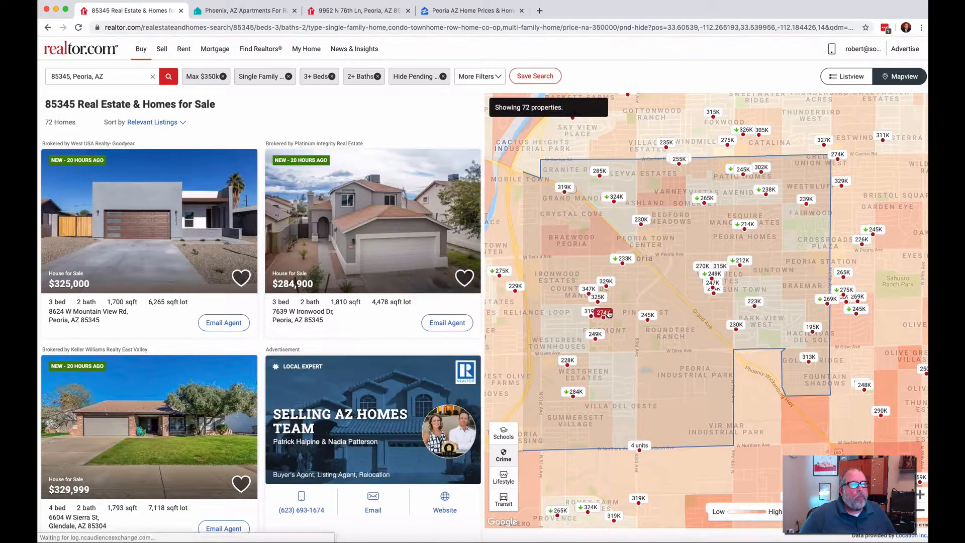
pyautogui.moveTo(608, 314)
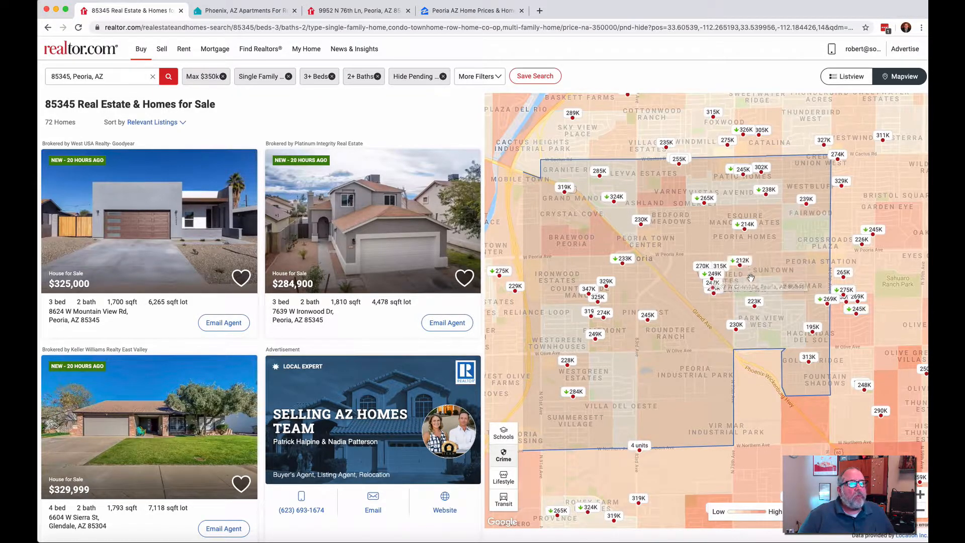
pyautogui.click(719, 285)
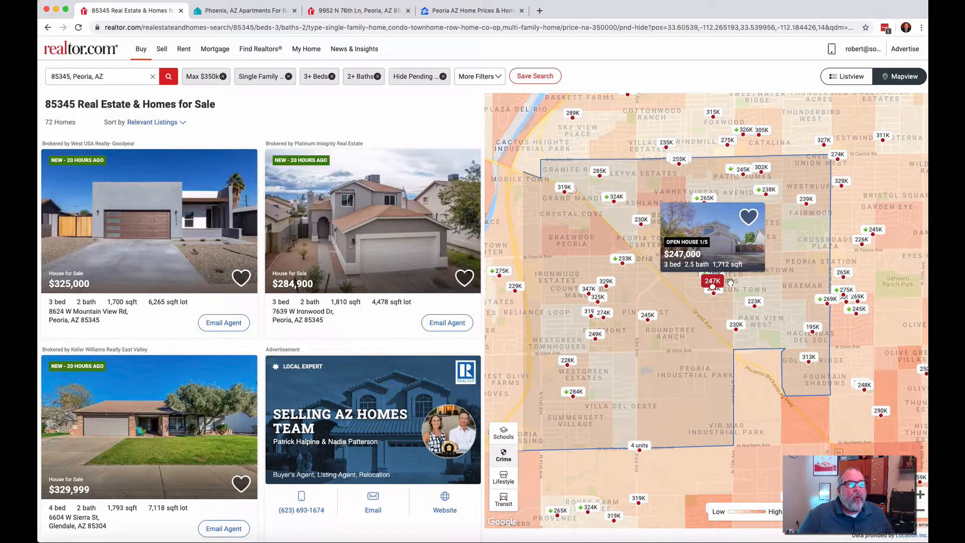
pyautogui.click(748, 221)
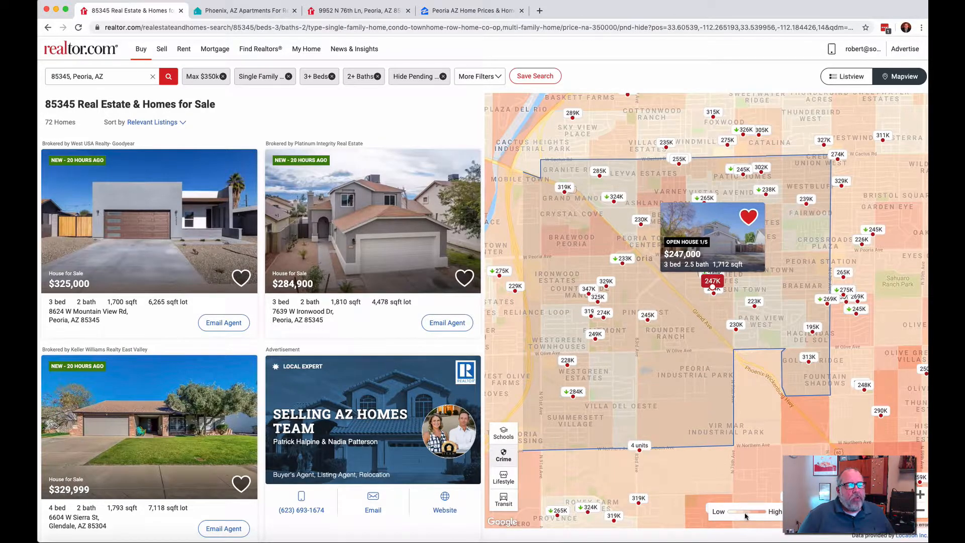
# Open the detail page of the $247,000 listing, and return to the 85345 search results
pyautogui.click(721, 242)
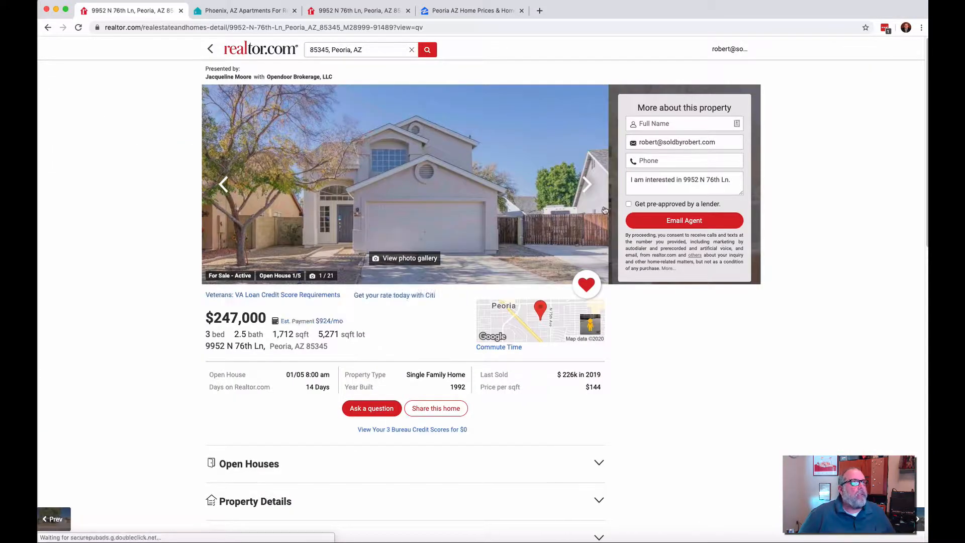
pyautogui.click(47, 28)
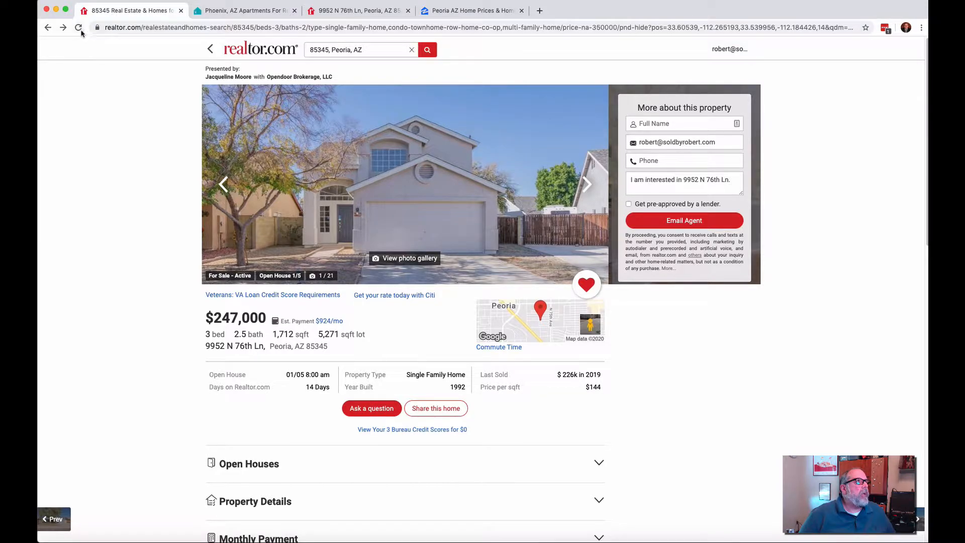
pyautogui.rightClick(47, 29)
pyautogui.click(72, 45)
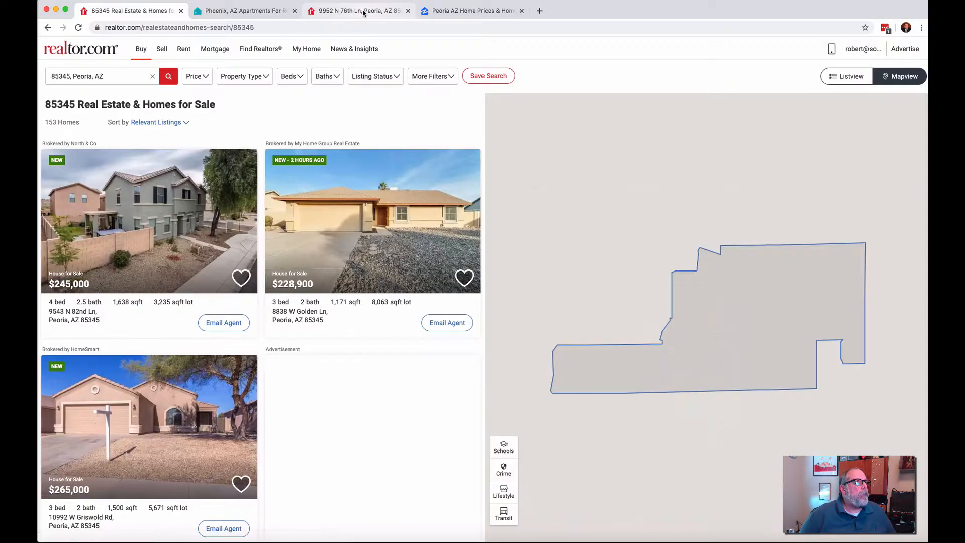
# Switch to the already open page of the $247,000 Peoria listing and review its open houses and property details
pyautogui.click(363, 11)
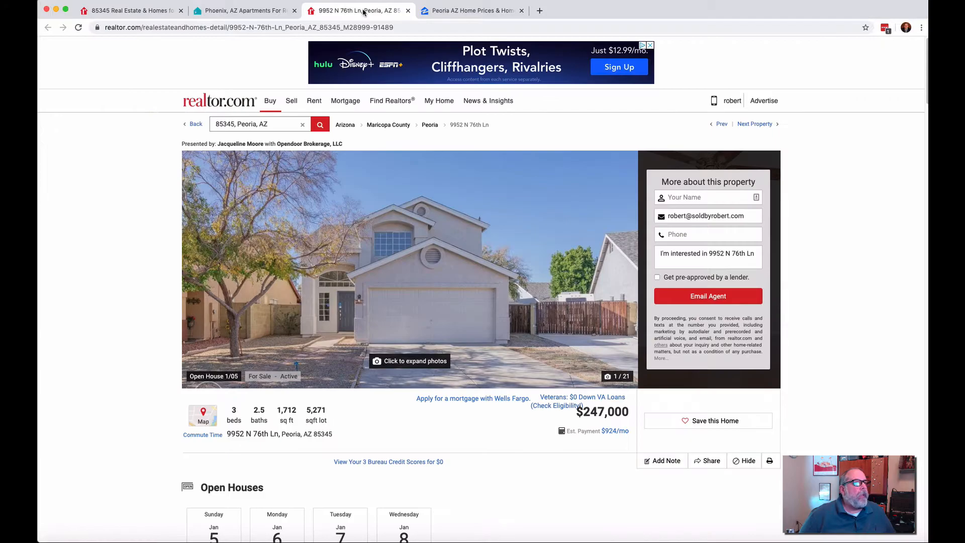
pyautogui.scroll(-2, 900, 354)
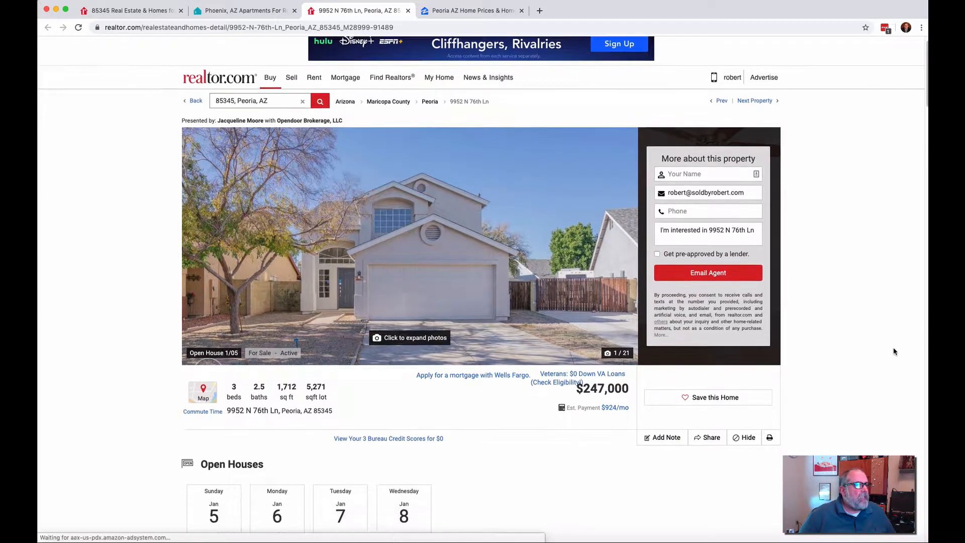
pyautogui.scroll(-1, 893, 351)
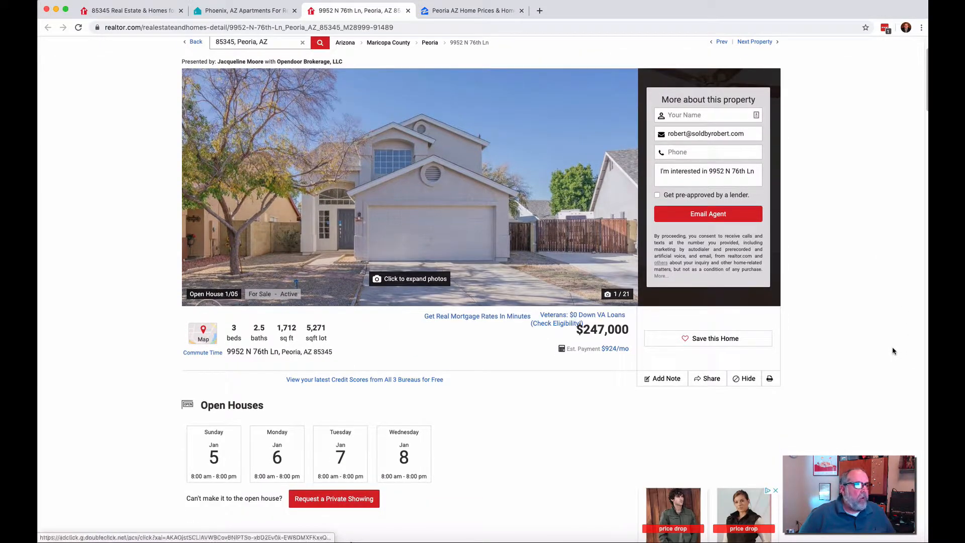
pyautogui.scroll(-2, 893, 351)
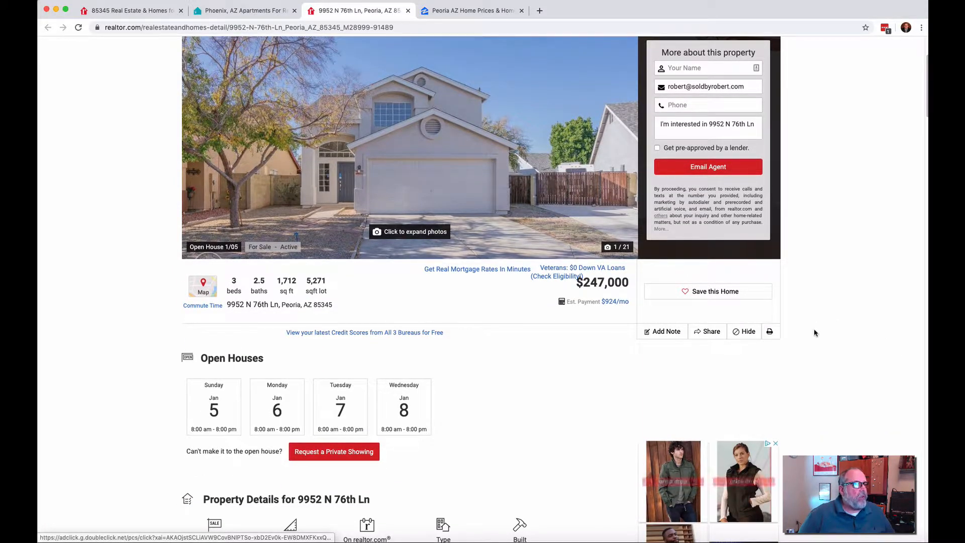
pyautogui.scroll(-1, 814, 332)
pyautogui.scroll(-2, 813, 332)
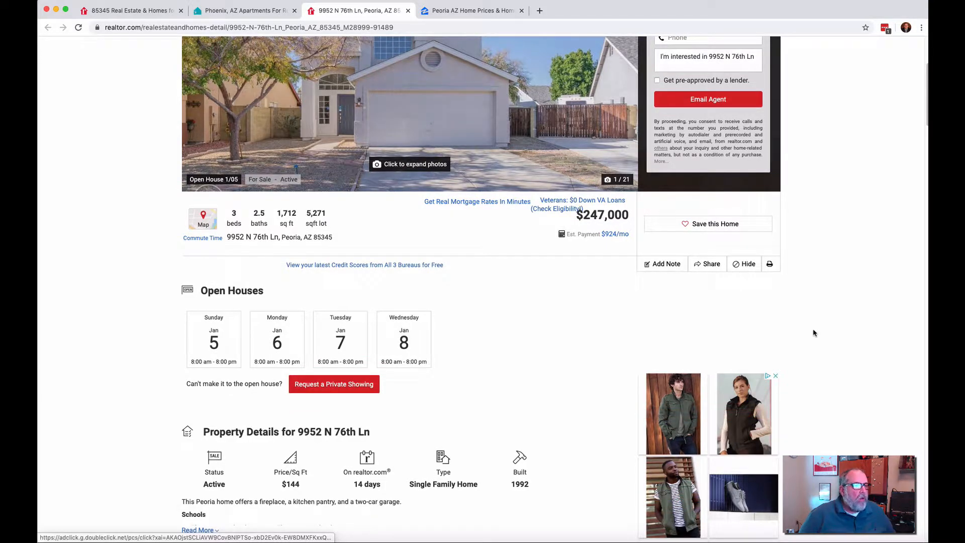
pyautogui.scroll(8, 813, 333)
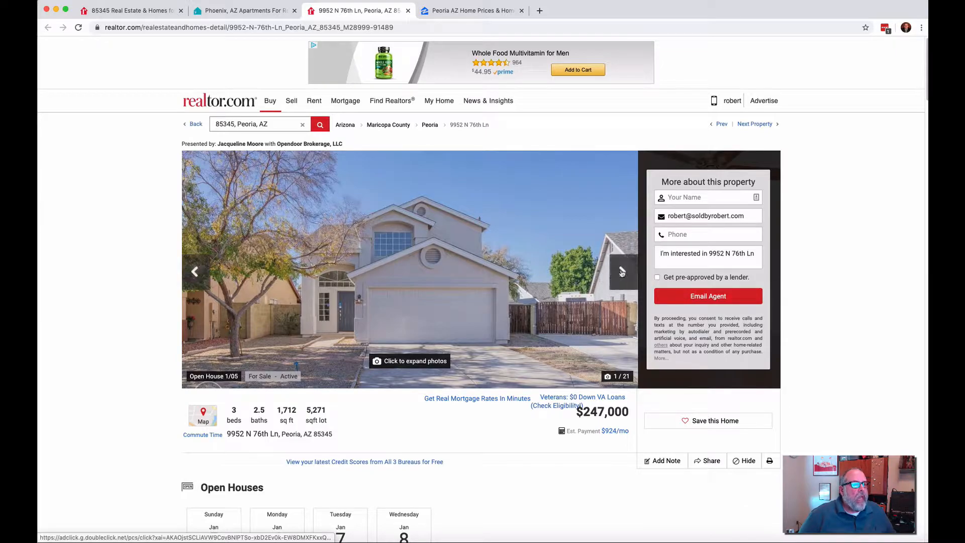
# Browse through the whole photo gallery of the $247,000 Peoria listing, from the front exterior to the backyard
pyautogui.click(621, 272)
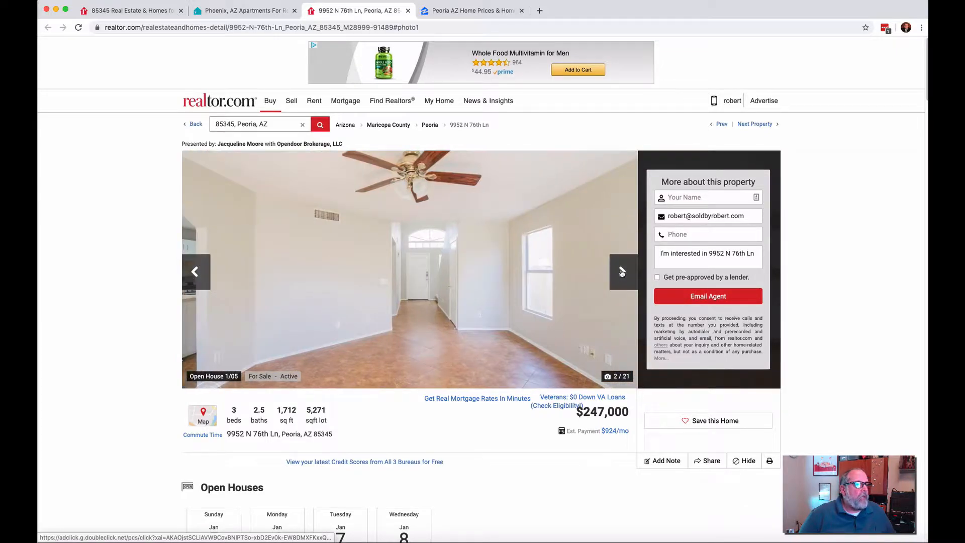
pyautogui.click(621, 272)
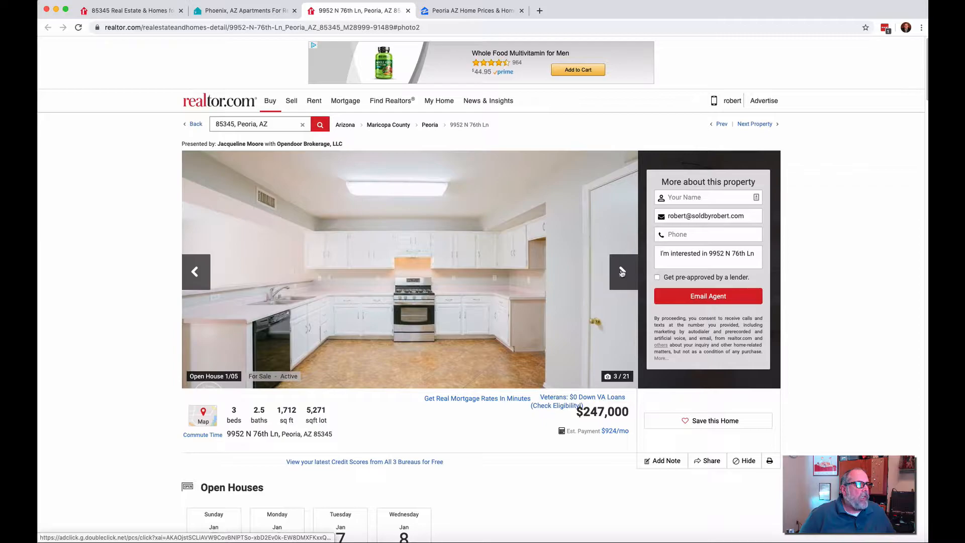
pyautogui.click(621, 272)
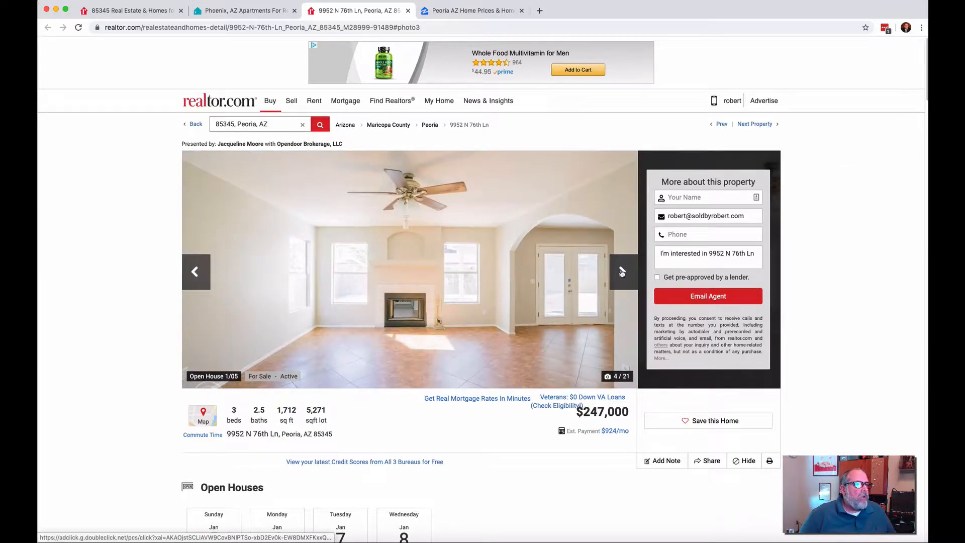
pyautogui.click(622, 272)
pyautogui.click(621, 272)
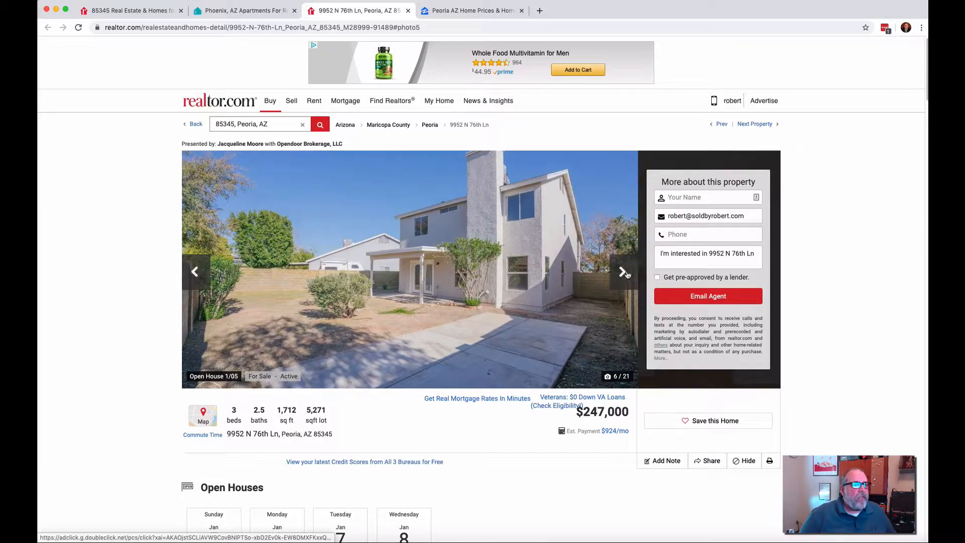
pyautogui.click(621, 272)
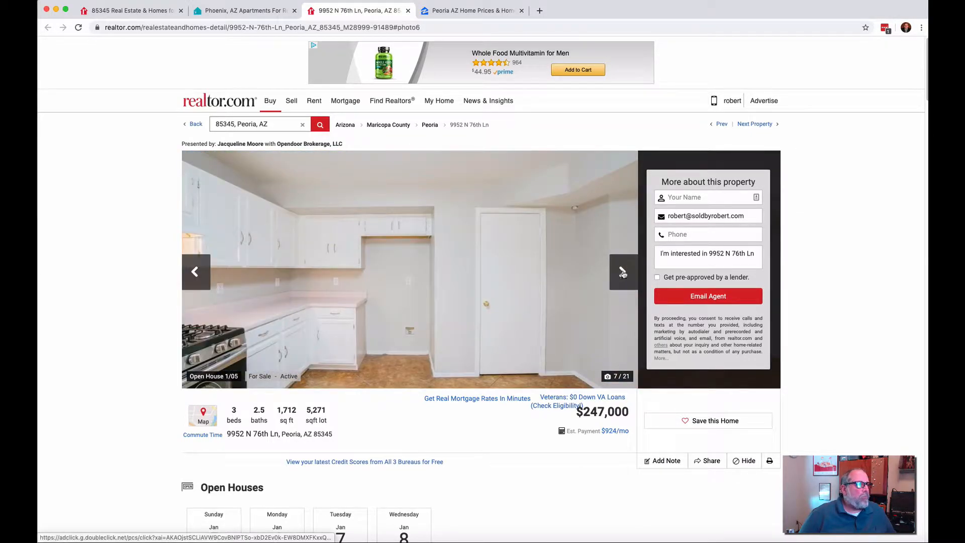
pyautogui.click(623, 273)
pyautogui.click(622, 273)
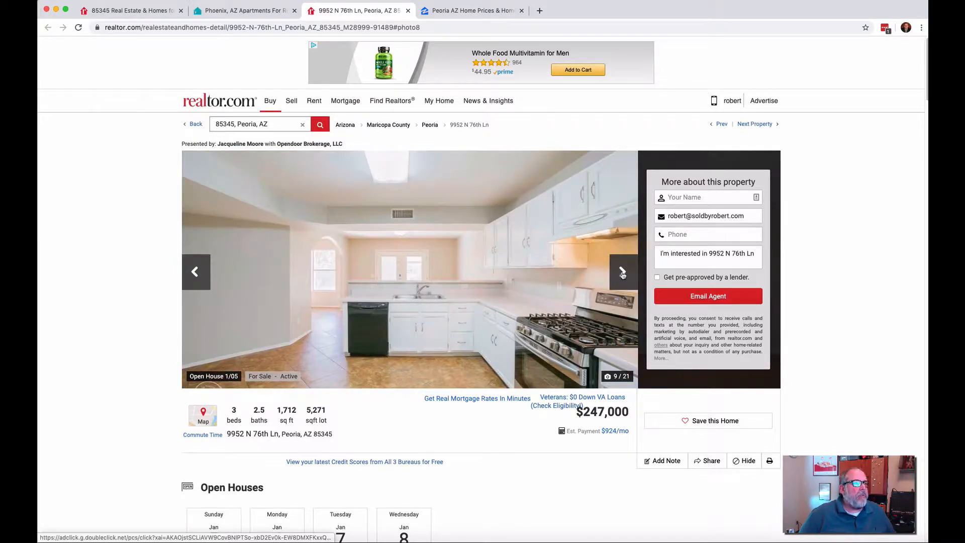
pyautogui.click(622, 273)
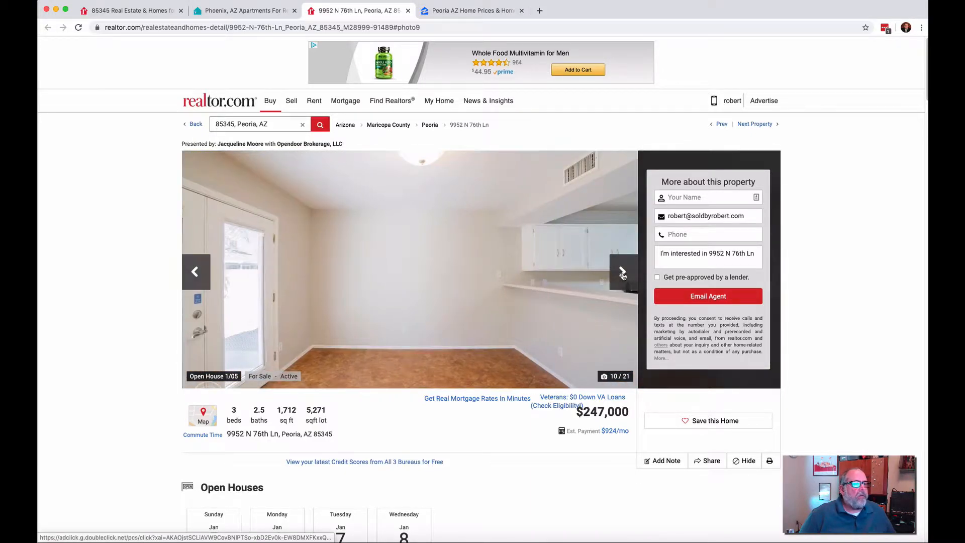
pyautogui.click(622, 273)
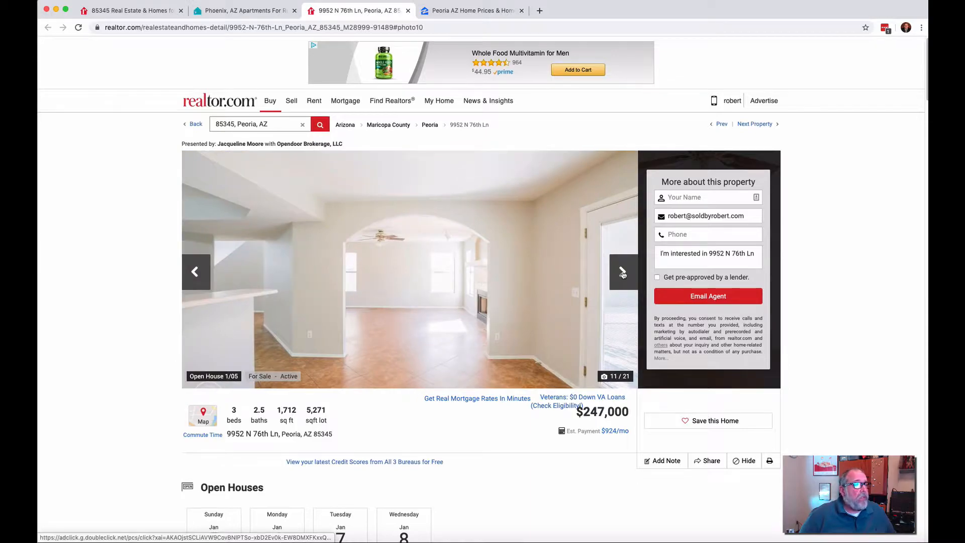
pyautogui.click(622, 272)
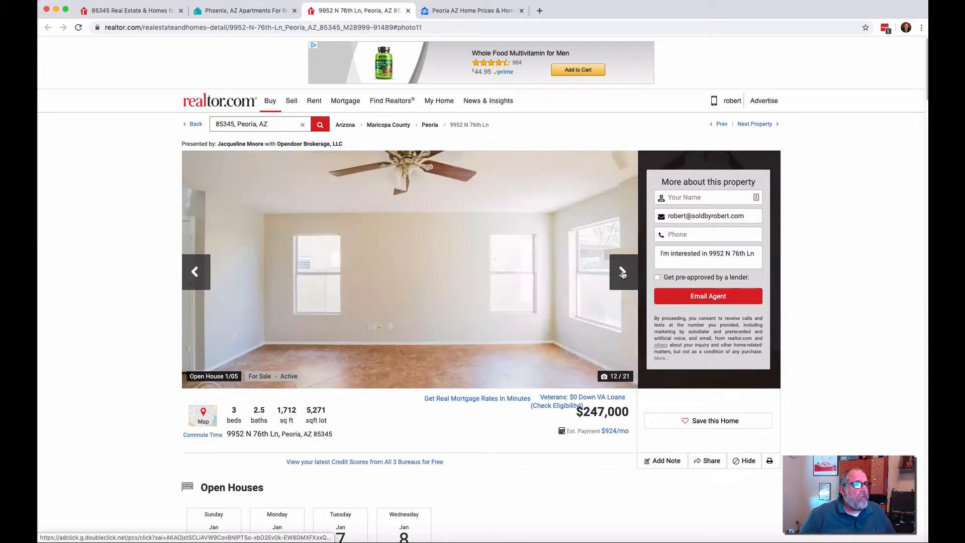
pyautogui.click(622, 273)
pyautogui.click(622, 273)
pyautogui.click(622, 273)
pyautogui.click(622, 273)
pyautogui.rightClick(623, 273)
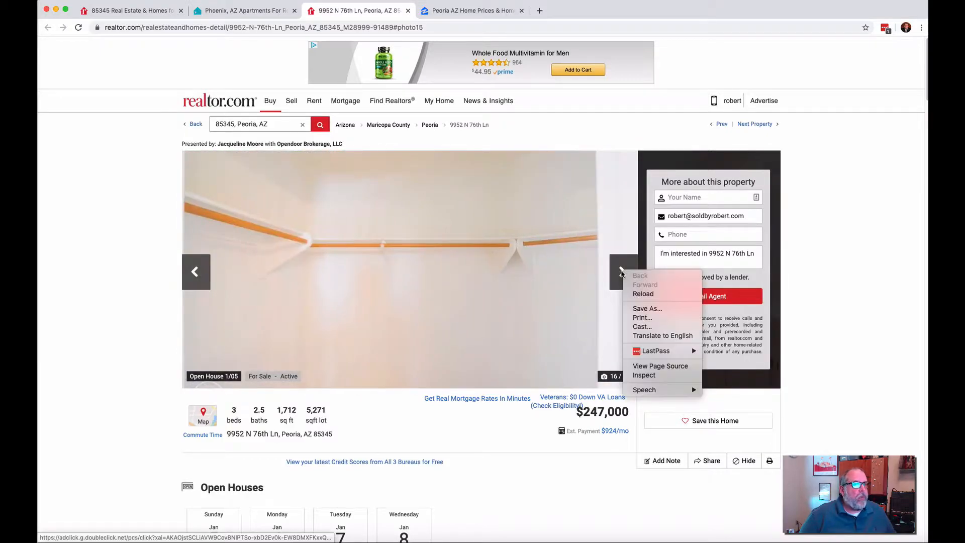
pyautogui.click(621, 273)
pyautogui.click(616, 273)
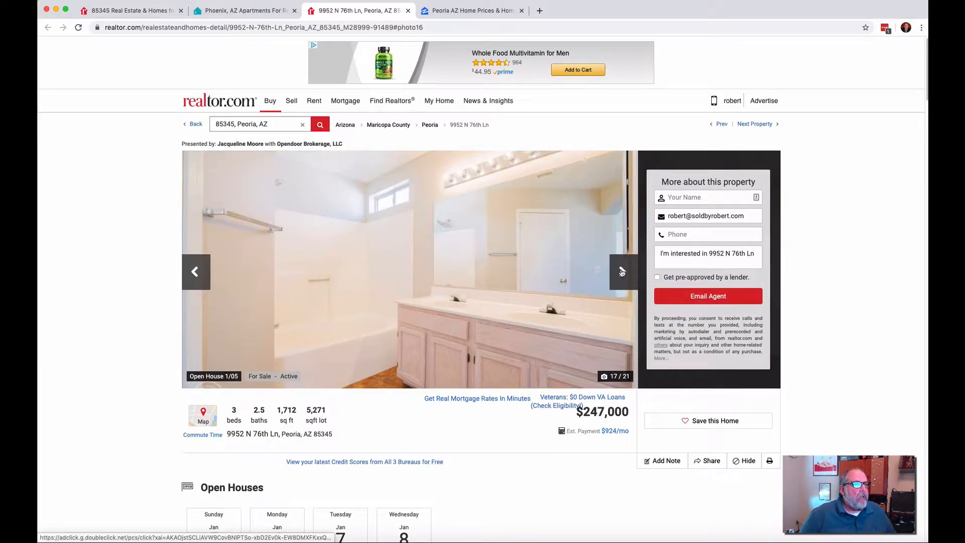
pyautogui.click(621, 272)
pyautogui.click(622, 272)
pyautogui.click(622, 271)
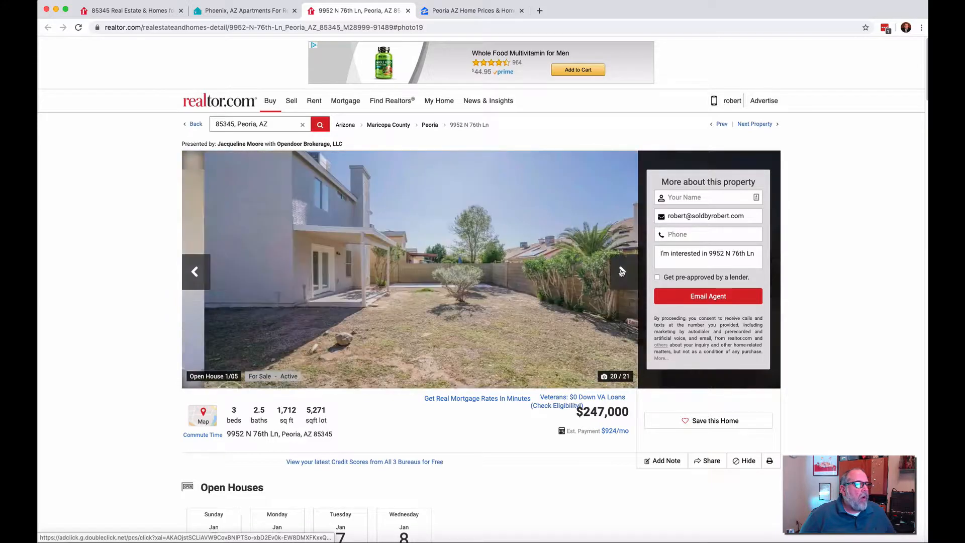
pyautogui.click(621, 272)
pyautogui.click(622, 272)
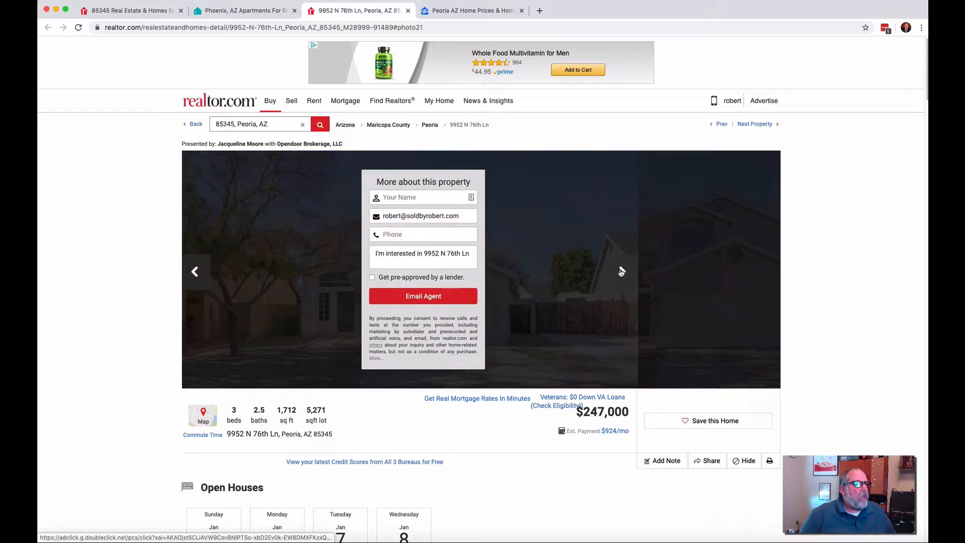
pyautogui.click(622, 272)
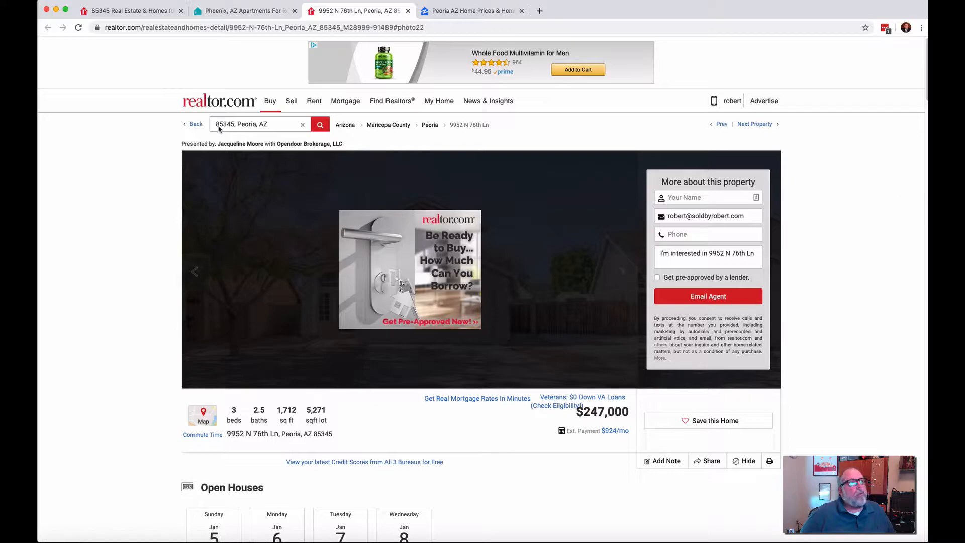
# Return to the 85345 search results and locate the $247,000 listing on the map near Sunset View
pyautogui.click(145, 17)
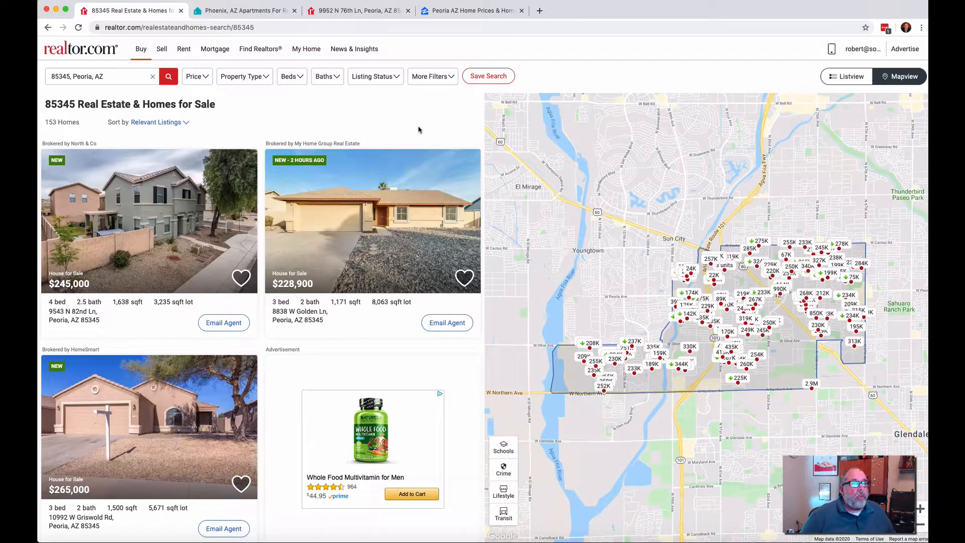
pyautogui.click(920, 509)
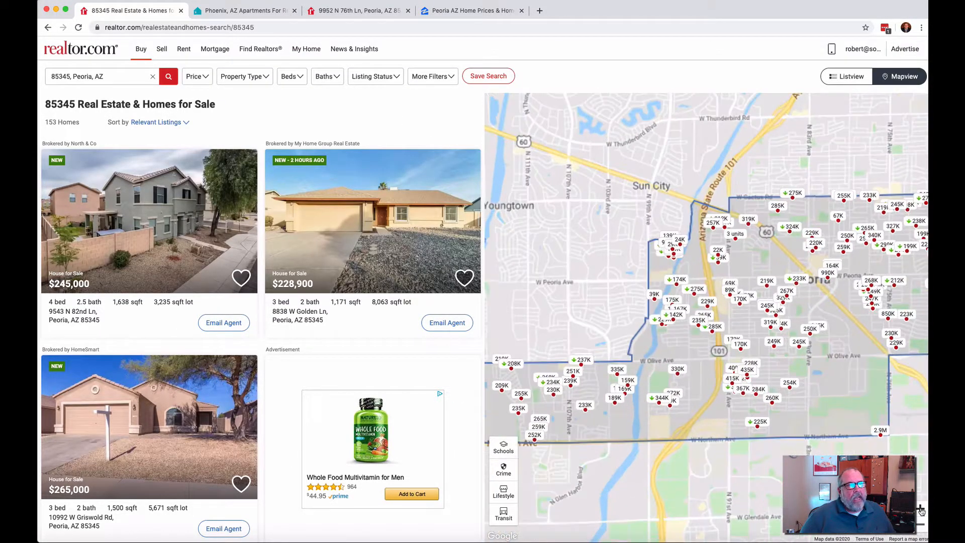
pyautogui.click(920, 509)
pyautogui.moveTo(888, 282); pyautogui.dragTo(705, 390)
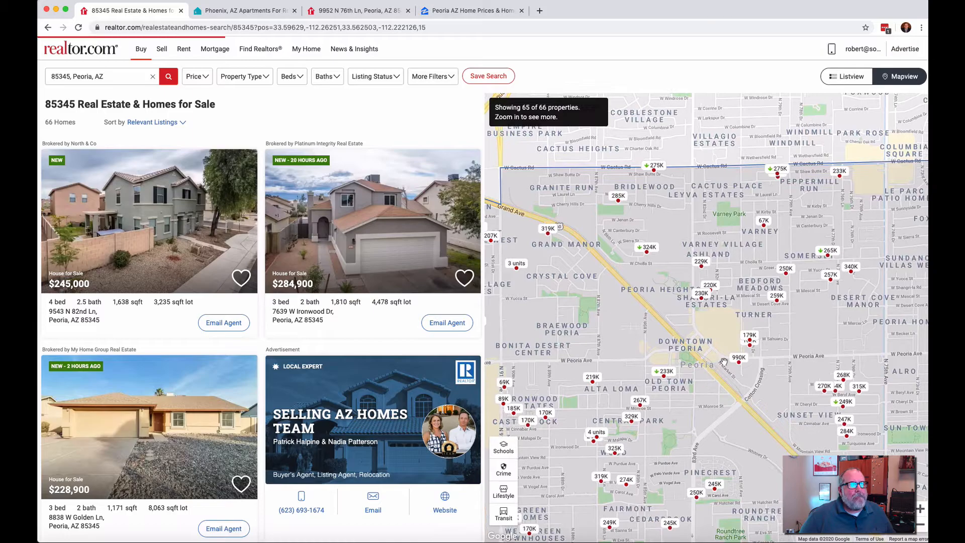
pyautogui.moveTo(764, 345); pyautogui.dragTo(722, 321)
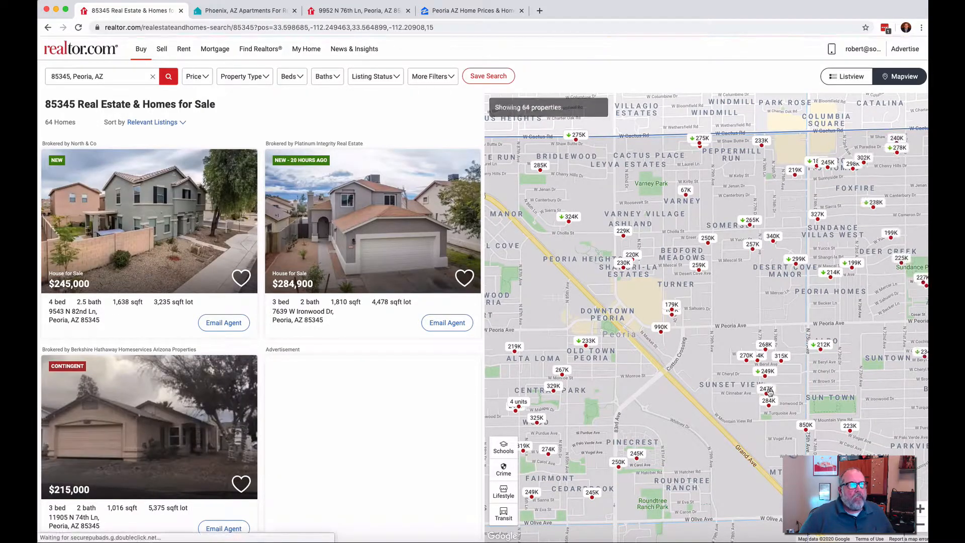
pyautogui.moveTo(673, 329); pyautogui.dragTo(586, 274)
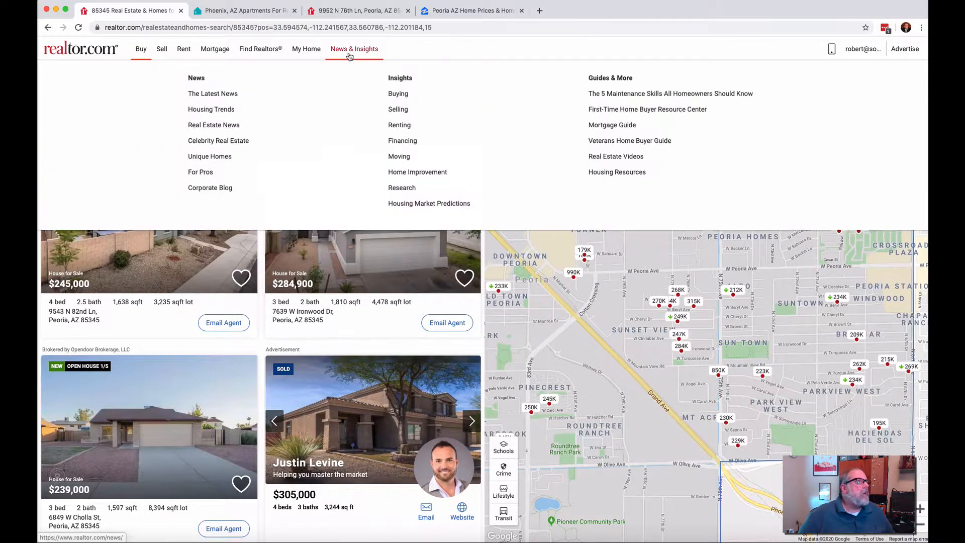
# Switch to the open Trulia rentals page and narrow its map from the Phoenix area to the Peoria neighborhoods around Grand Ave
pyautogui.click(248, 12)
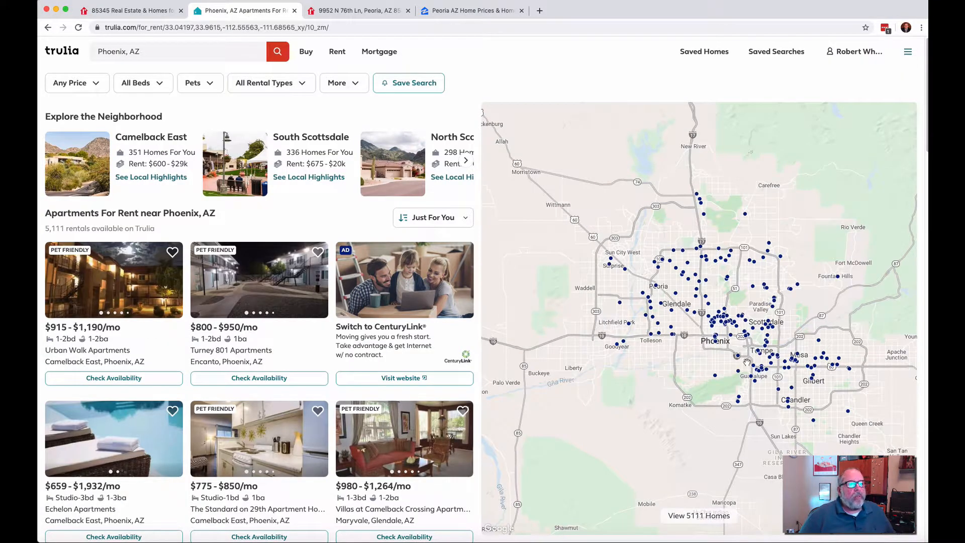
pyautogui.scroll(5, 703, 352)
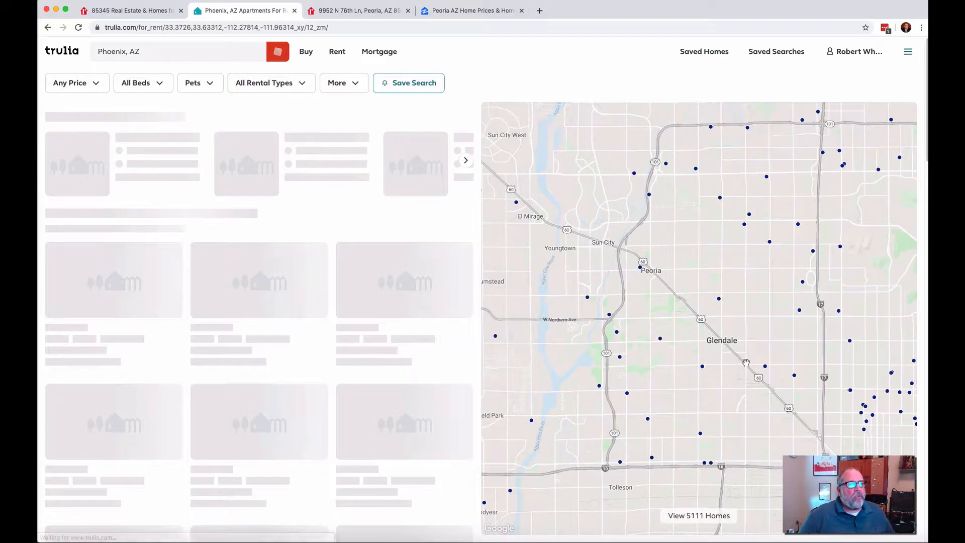
pyautogui.moveTo(677, 307); pyautogui.dragTo(729, 348)
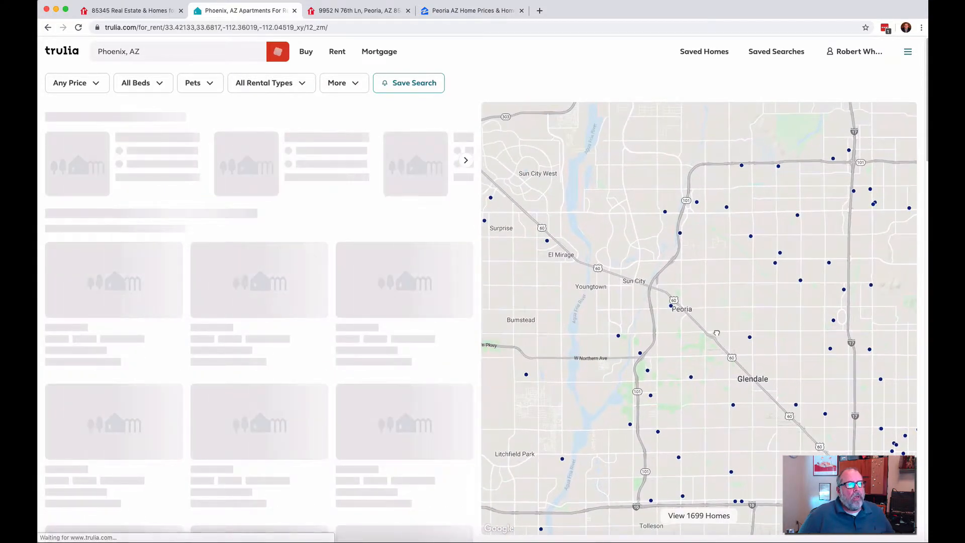
pyautogui.scroll(4, 698, 317)
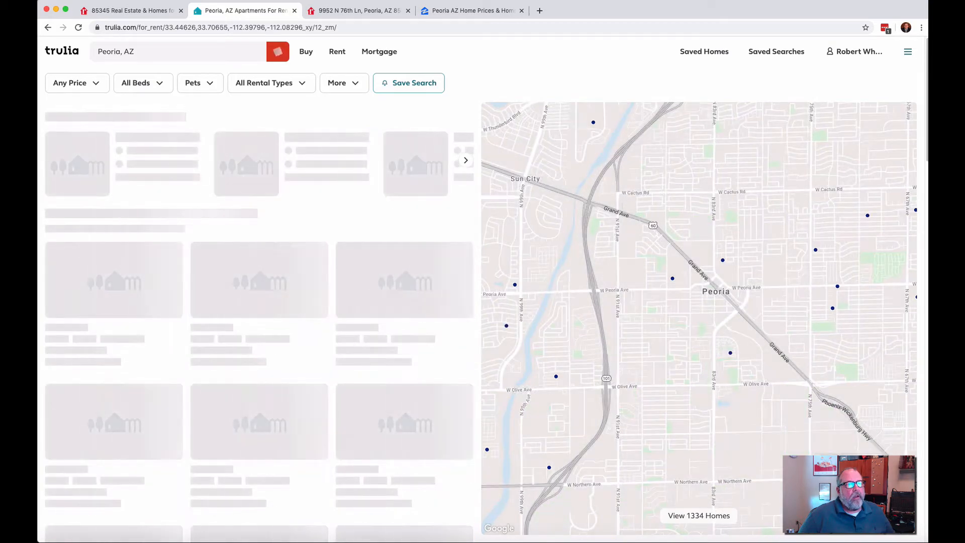
pyautogui.moveTo(792, 335); pyautogui.dragTo(670, 300)
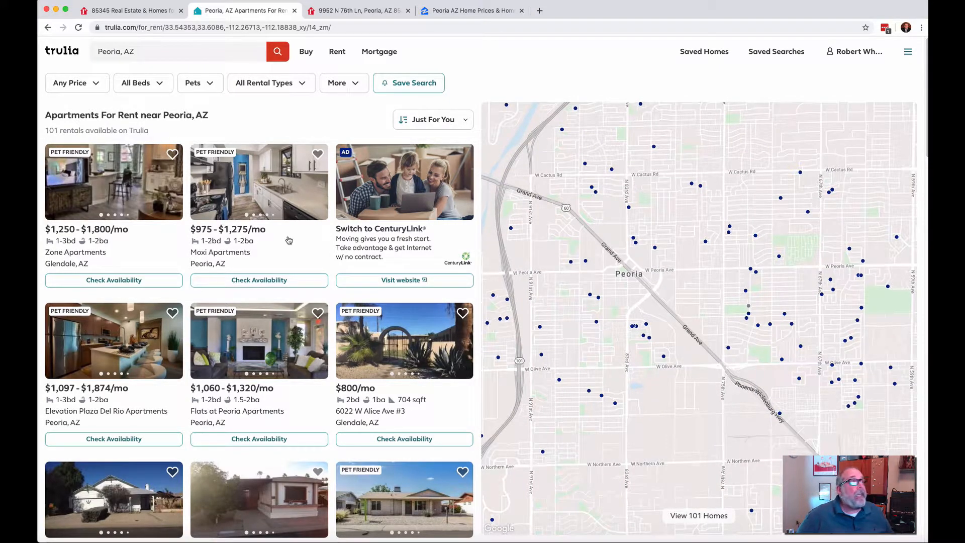
# Filter the Peoria rentals to single family homes with 3+ beds and 2+ bathrooms
pyautogui.click(150, 83)
pyautogui.click(224, 112)
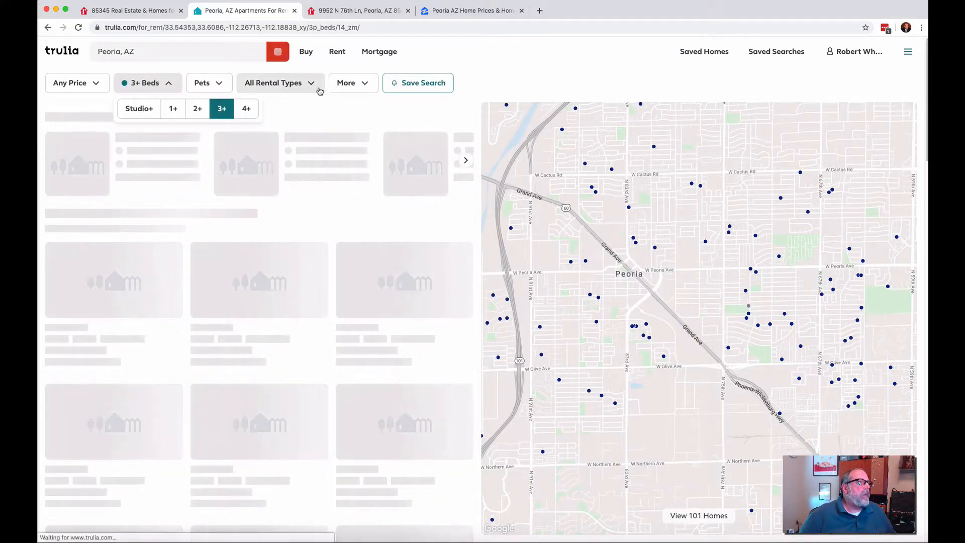
pyautogui.click(318, 89)
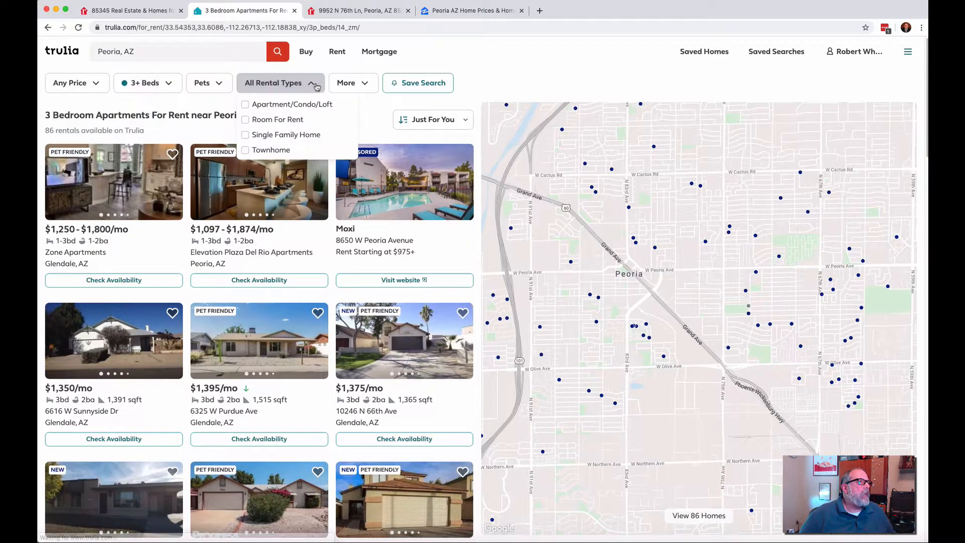
pyautogui.click(246, 135)
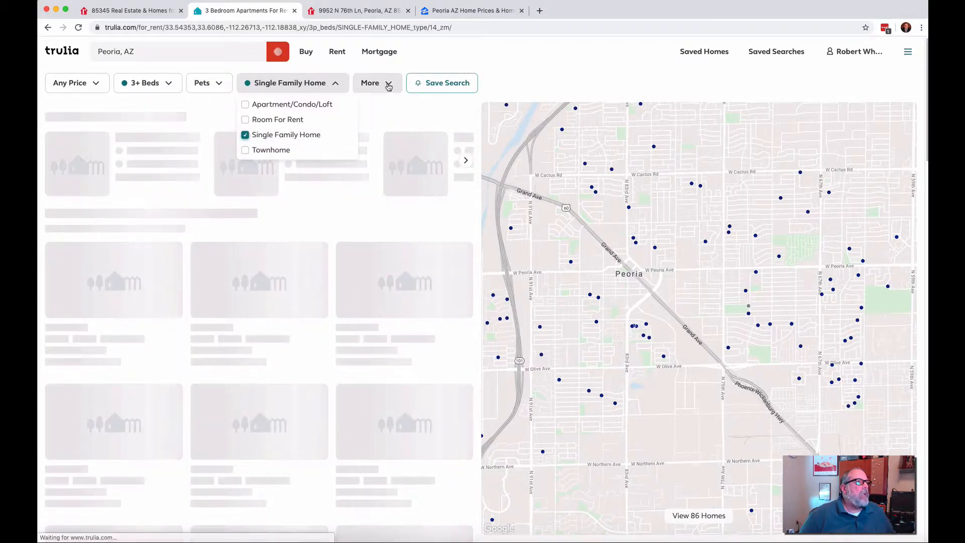
pyautogui.click(388, 85)
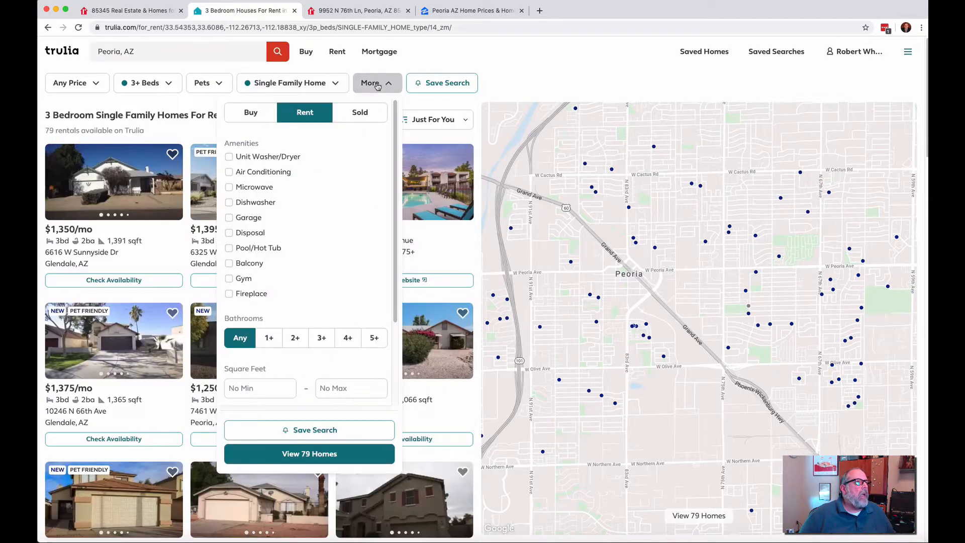
pyautogui.click(296, 337)
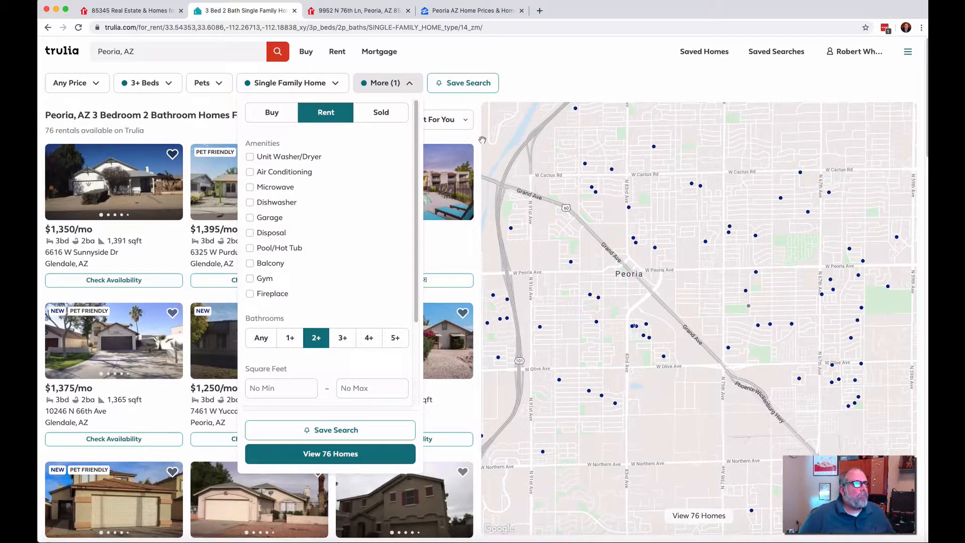
pyautogui.click(543, 84)
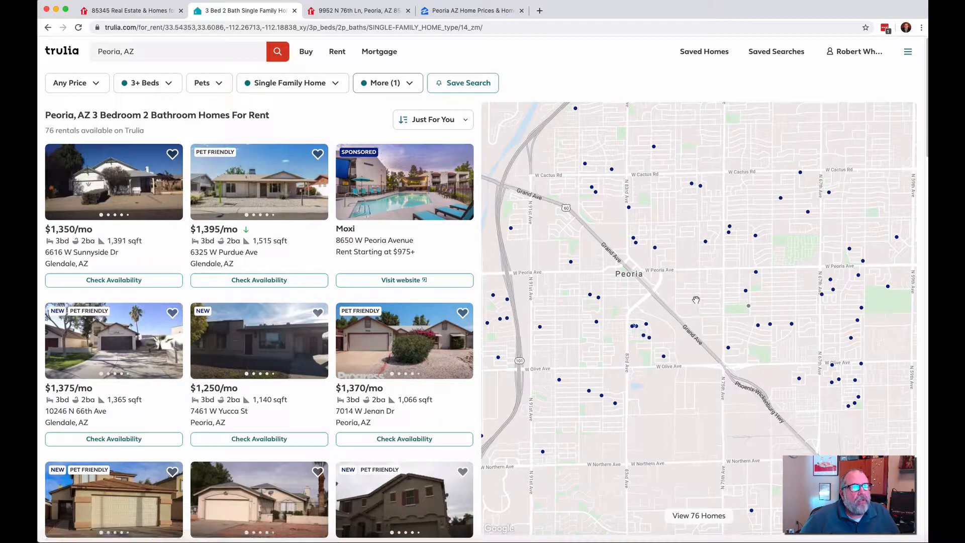
# Preview comparable Peoria rentals near 75th Ave on the map, and switch to the Multi Family Property Quick Check spreadsheet in Numbers
pyautogui.moveTo(694, 301); pyautogui.dragTo(678, 303)
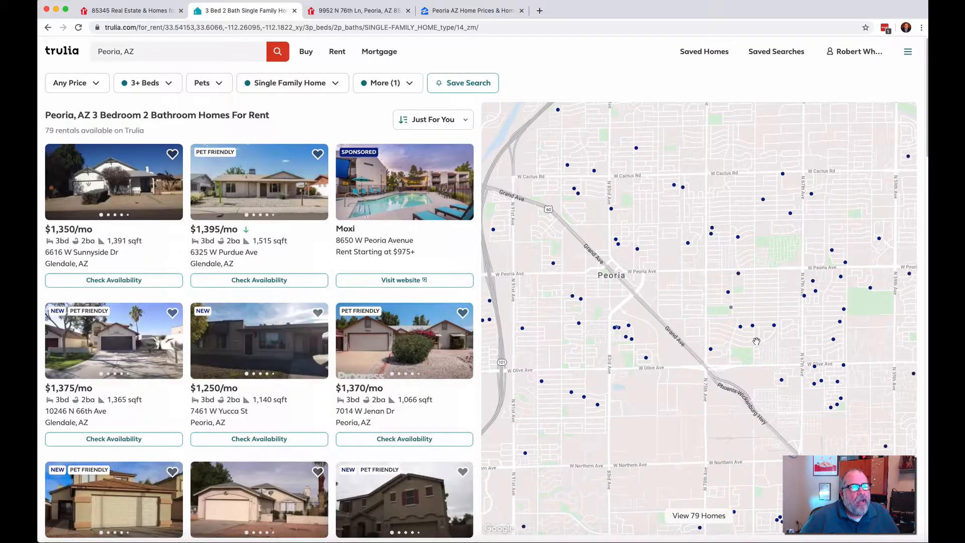
pyautogui.moveTo(728, 294)
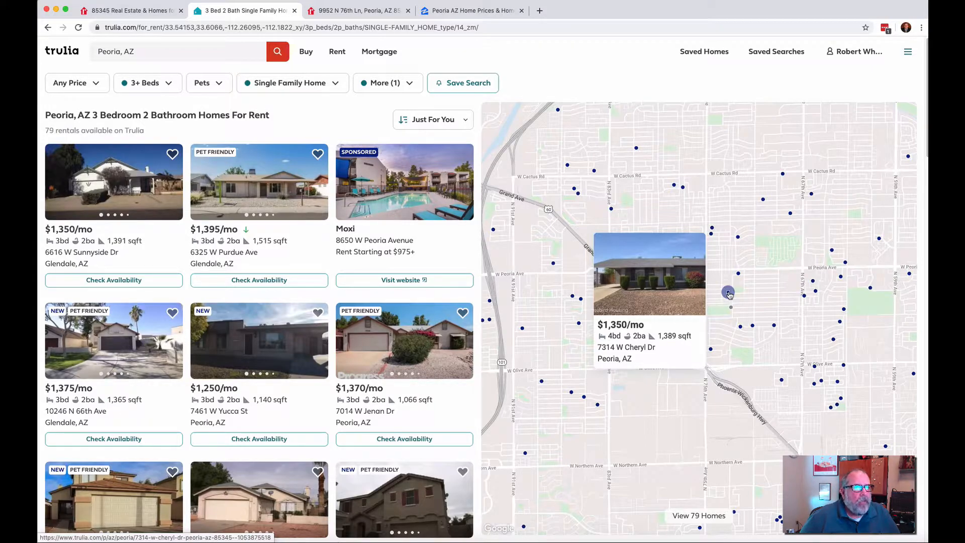
pyautogui.moveTo(738, 275)
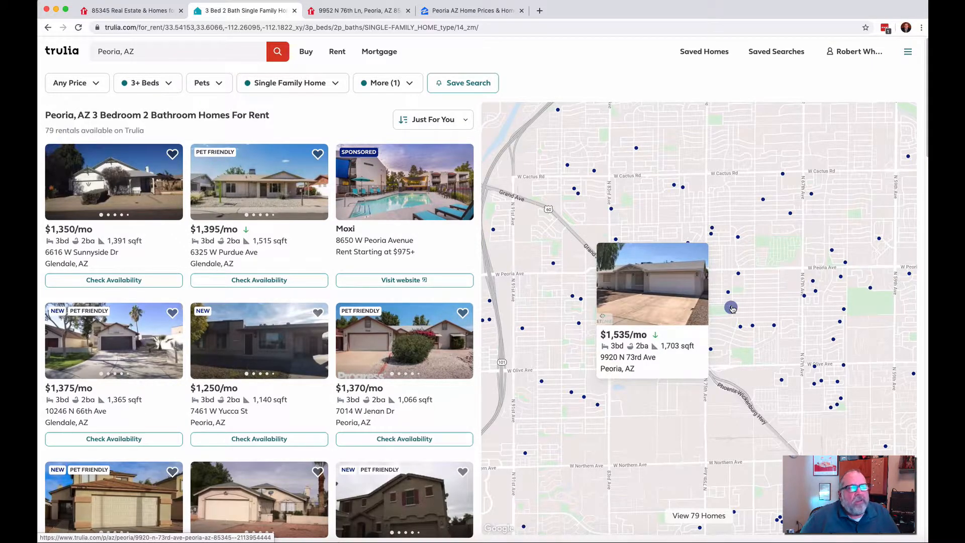
pyautogui.moveTo(742, 330)
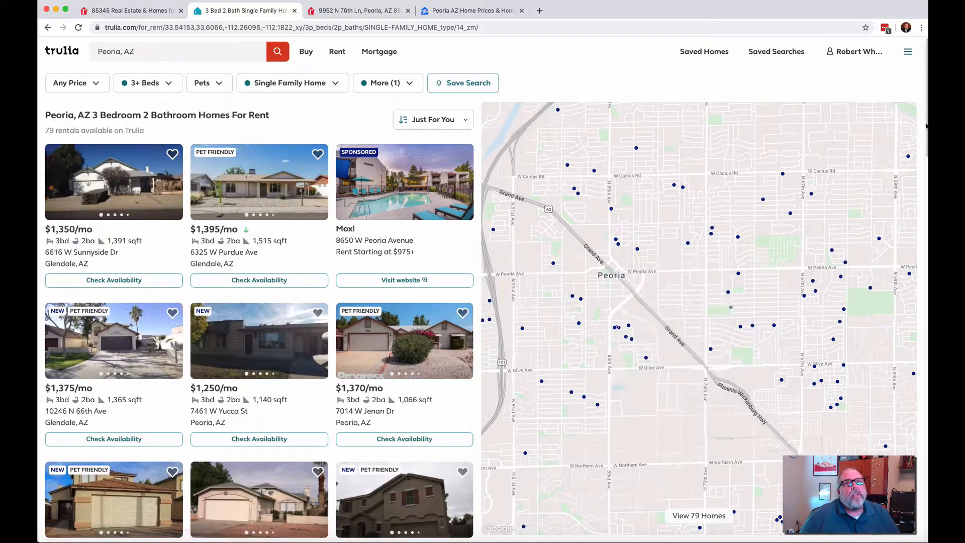
pyautogui.press('super+Tab')
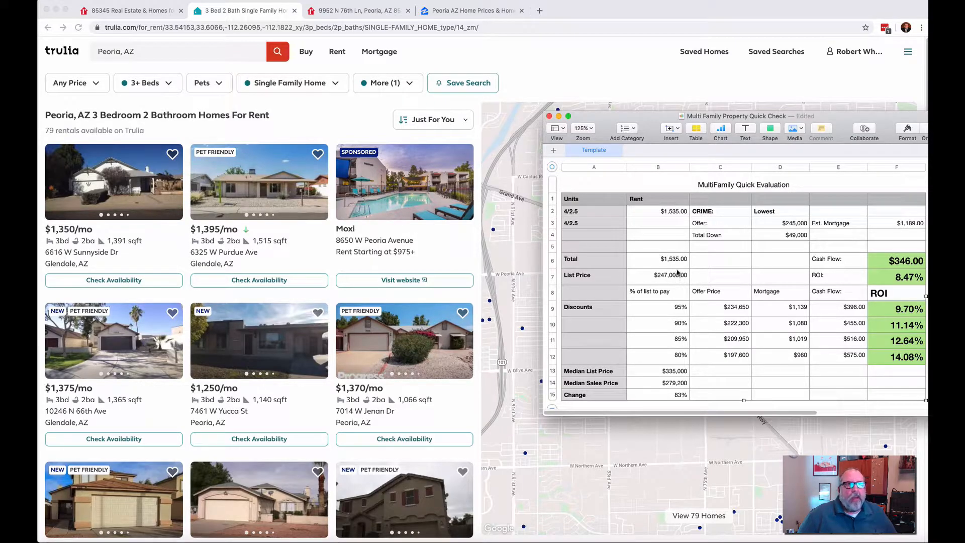
# Switch to the open Zillow home values page and check the Peoria location in its web address
pyautogui.click(457, 11)
pyautogui.scroll(3, 142, 404)
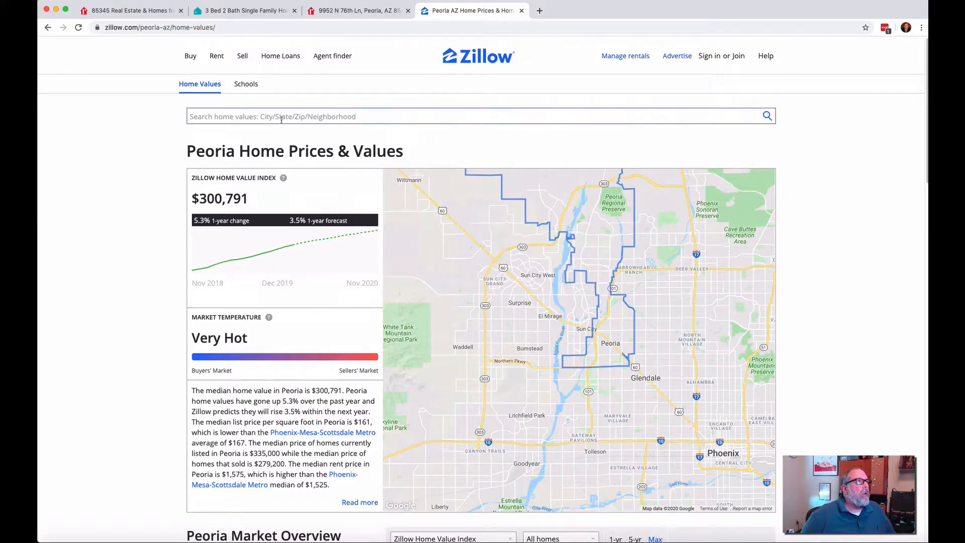
pyautogui.moveTo(140, 28); pyautogui.dragTo(172, 28)
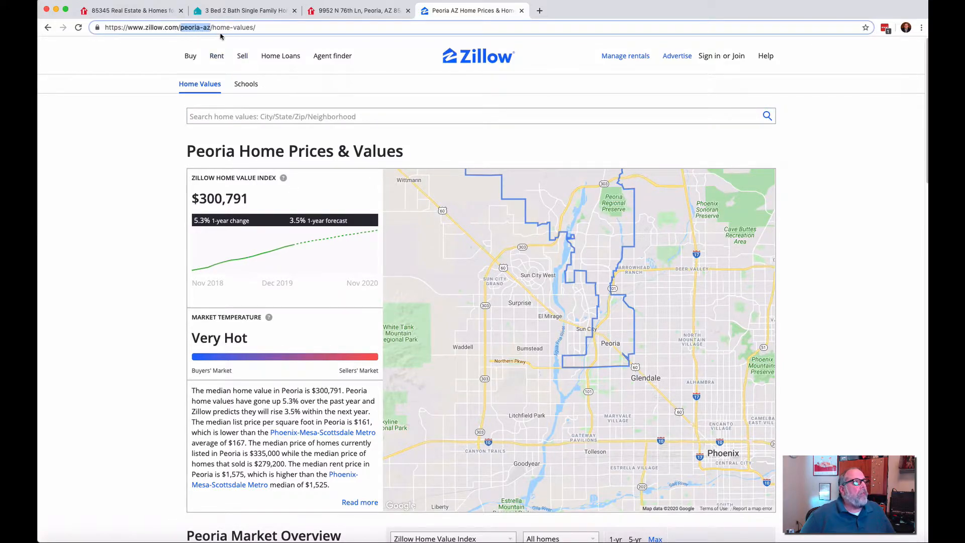
pyautogui.click(155, 119)
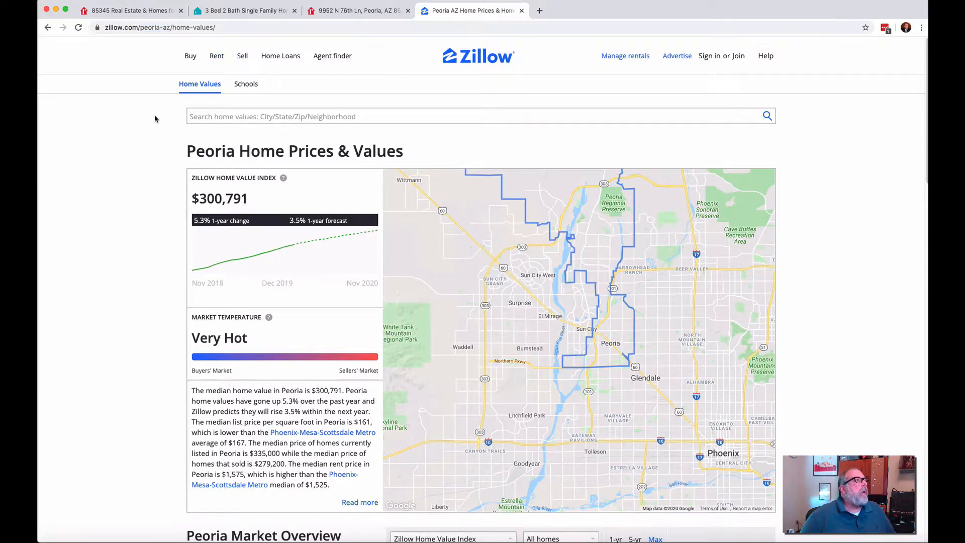
pyautogui.moveTo(215, 59)
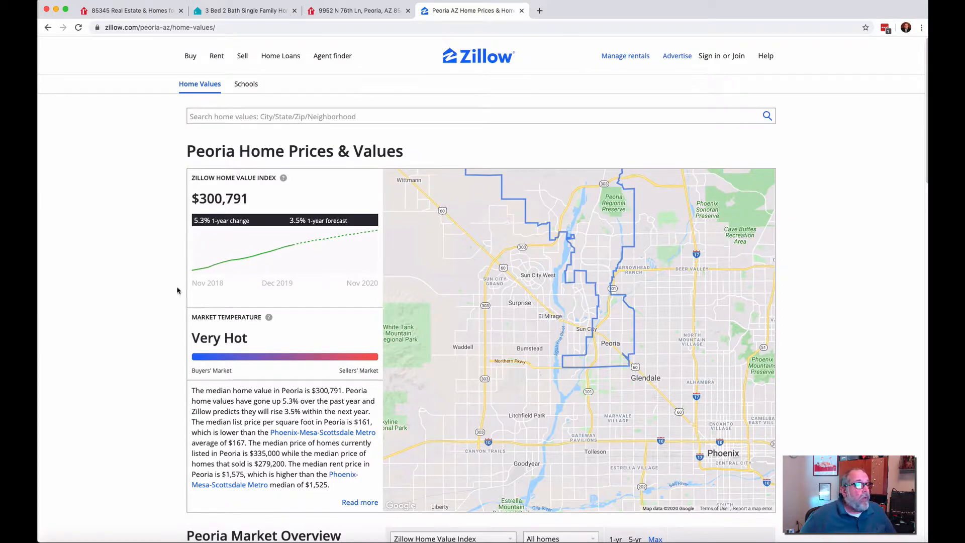
# Examine the median listing price and median sale price in the Peoria Market Overview
pyautogui.scroll(-5, 182, 281)
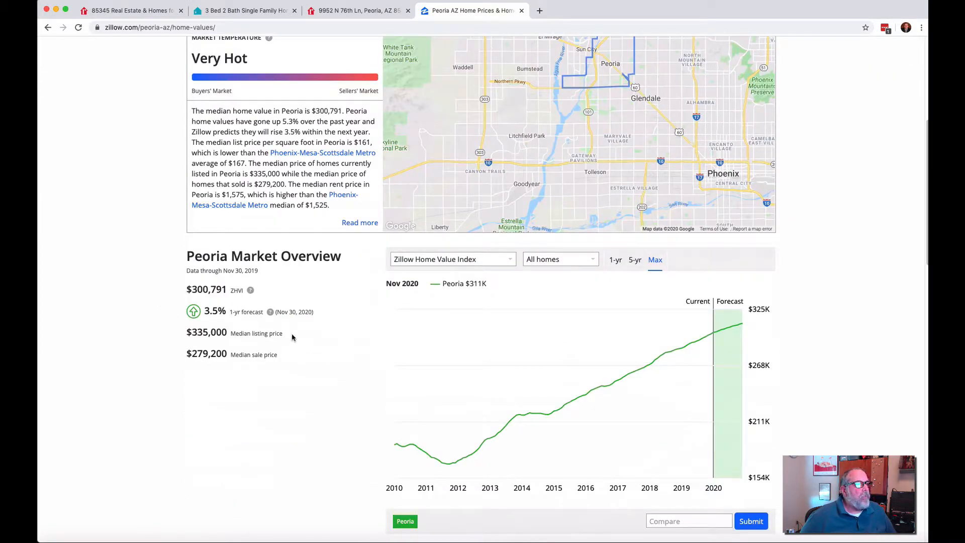
pyautogui.moveTo(285, 335); pyautogui.dragTo(182, 340)
pyautogui.click(234, 356)
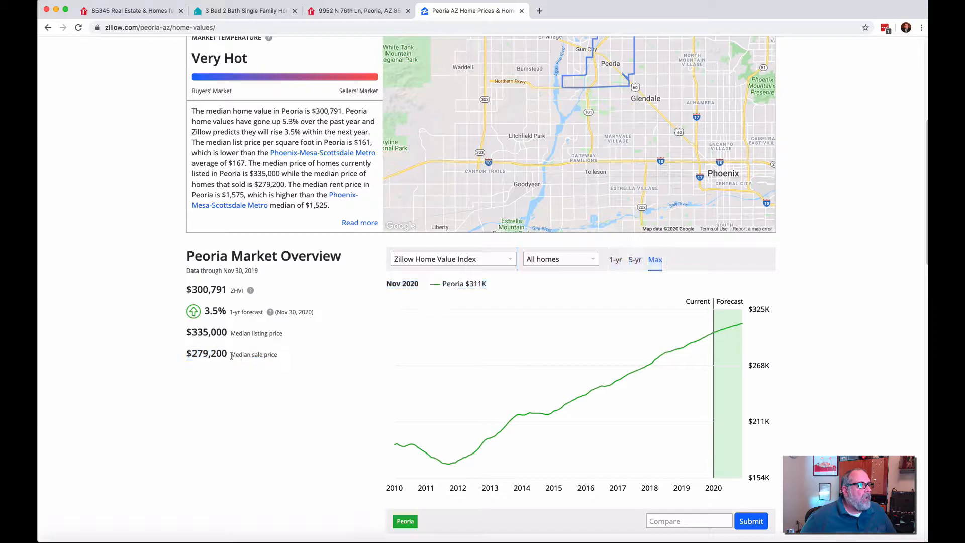
pyautogui.moveTo(285, 356); pyautogui.dragTo(209, 357)
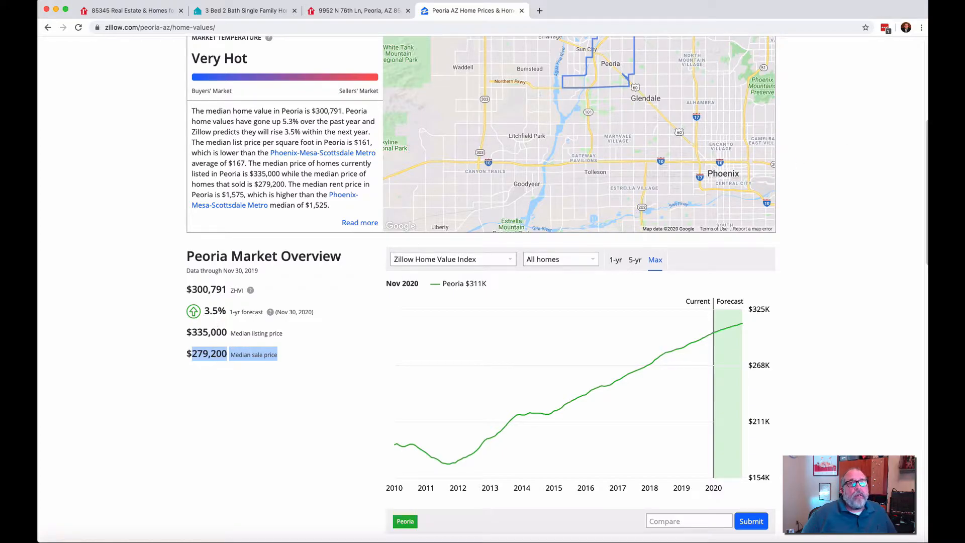
# Switch to the Quick Check spreadsheet in Numbers and inspect the offer price formulas for the 95% and 90% discount rows
pyautogui.press('super+Tab')
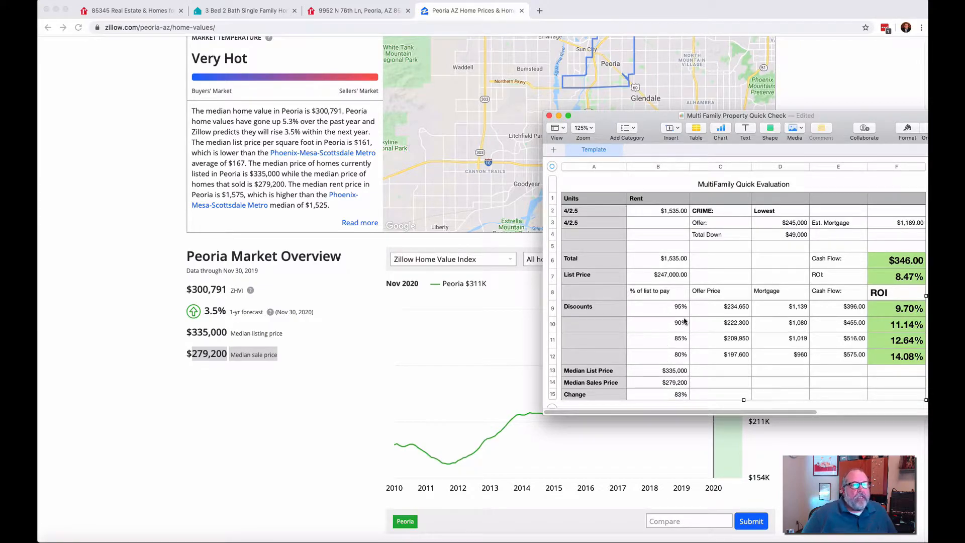
pyautogui.click(728, 309)
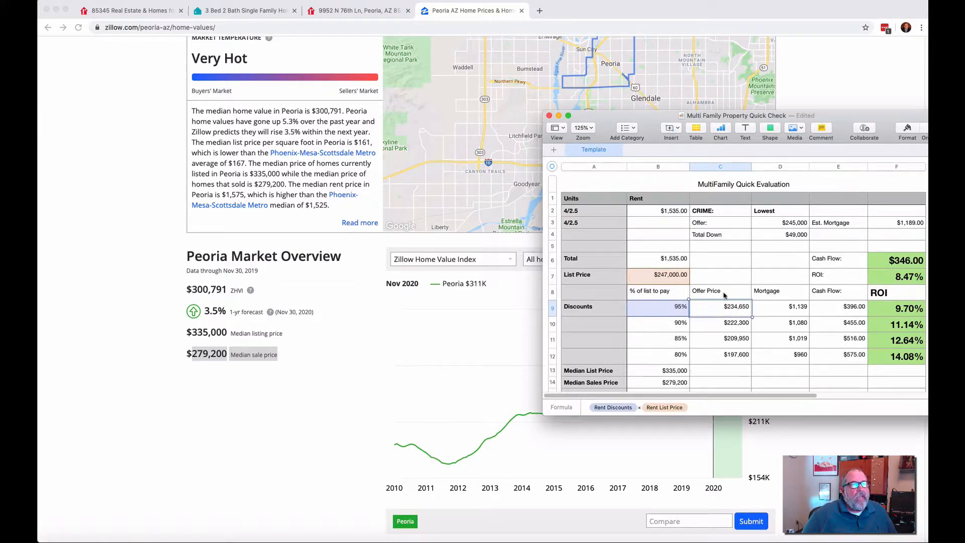
pyautogui.click(728, 326)
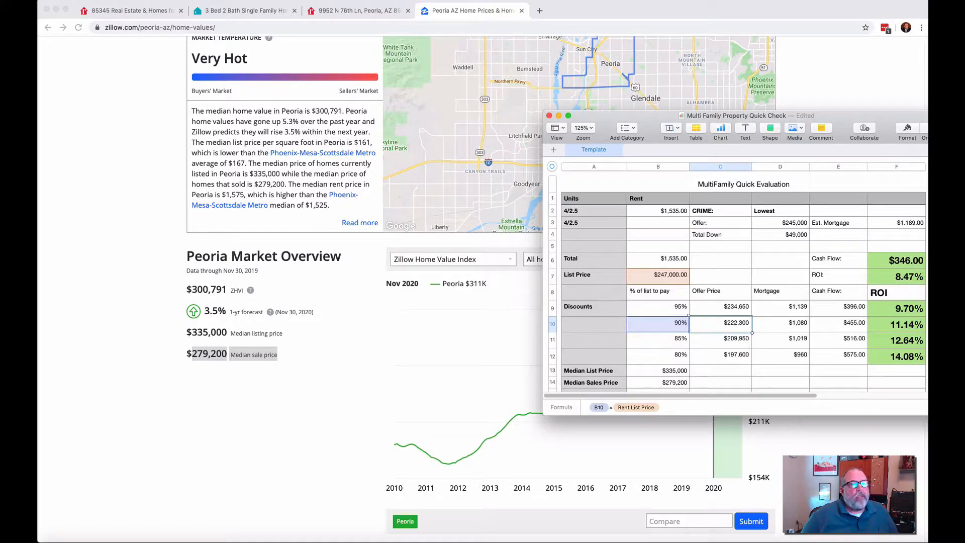
# Return to the $247,000 listing on realtor.com and review its Monthly Payment breakdown
pyautogui.click(854, 452)
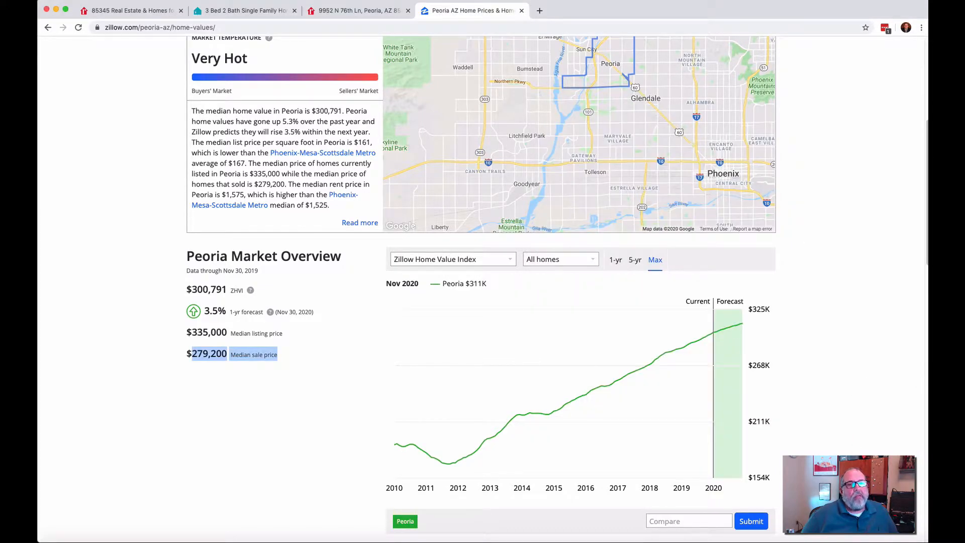
pyautogui.press('super+Tab')
pyautogui.click(351, 324)
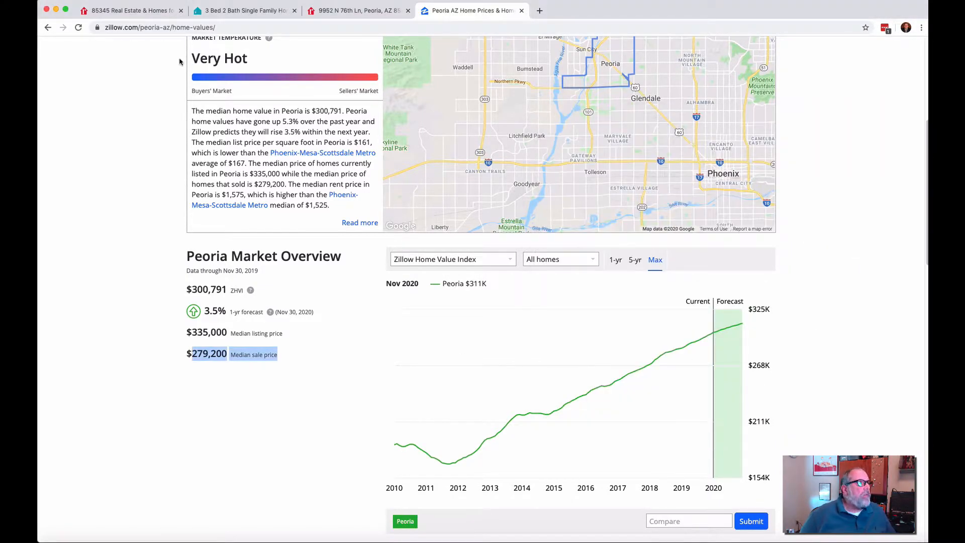
pyautogui.click(143, 11)
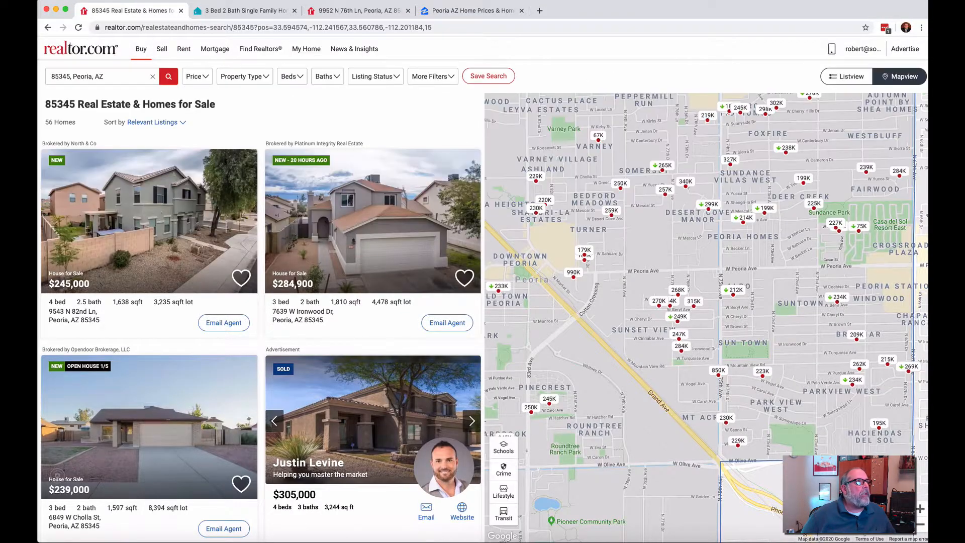
pyautogui.click(351, 10)
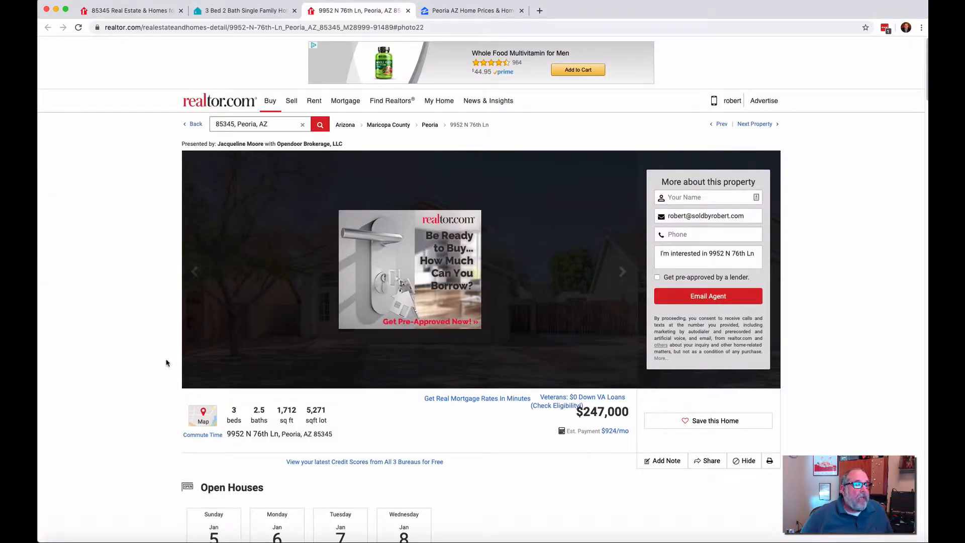
pyautogui.scroll(-15, 166, 362)
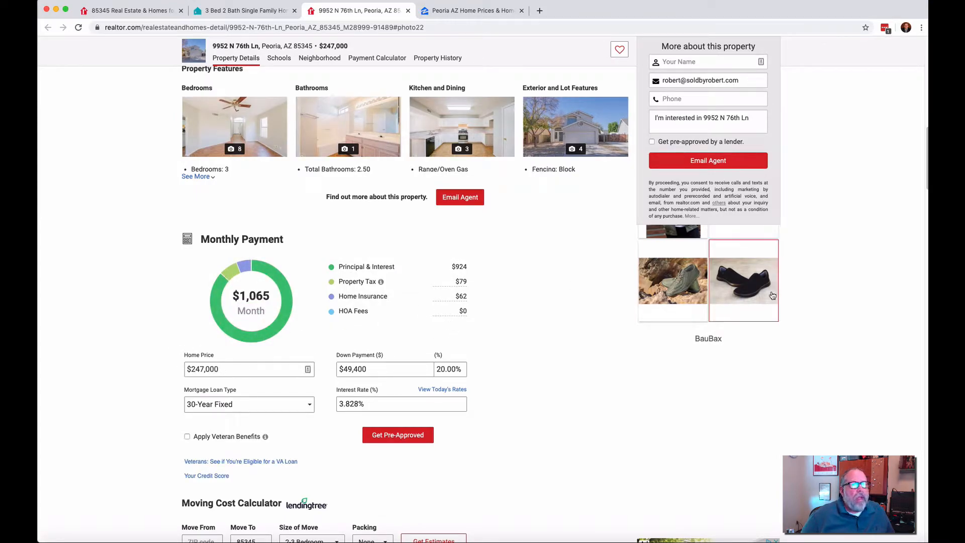
# Narrow the browser window and arrange the enlarged Quick Check spreadsheet beside the payment calculator so all its rows show
pyautogui.moveTo(928, 121); pyautogui.dragTo(734, 121)
pyautogui.click(856, 119)
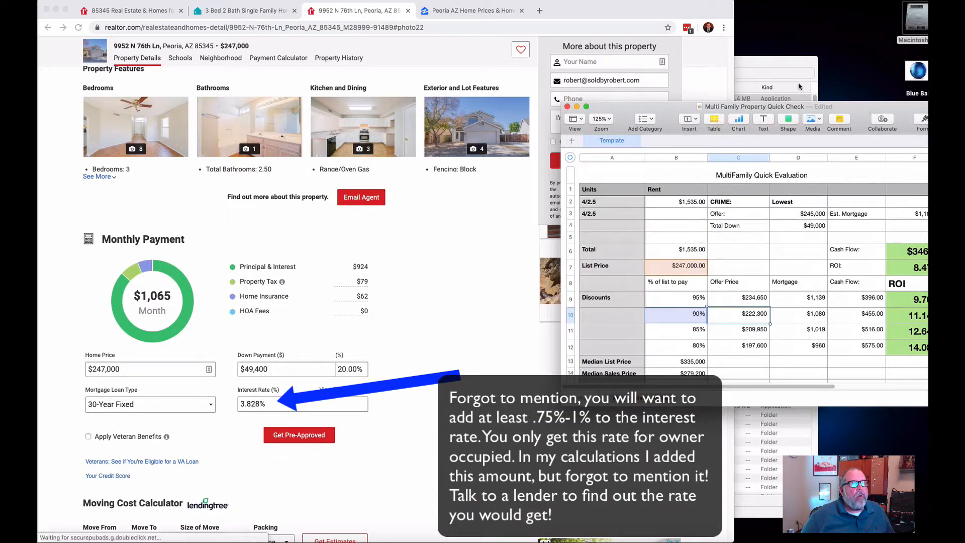
pyautogui.click(778, 64)
pyautogui.click(369, 61)
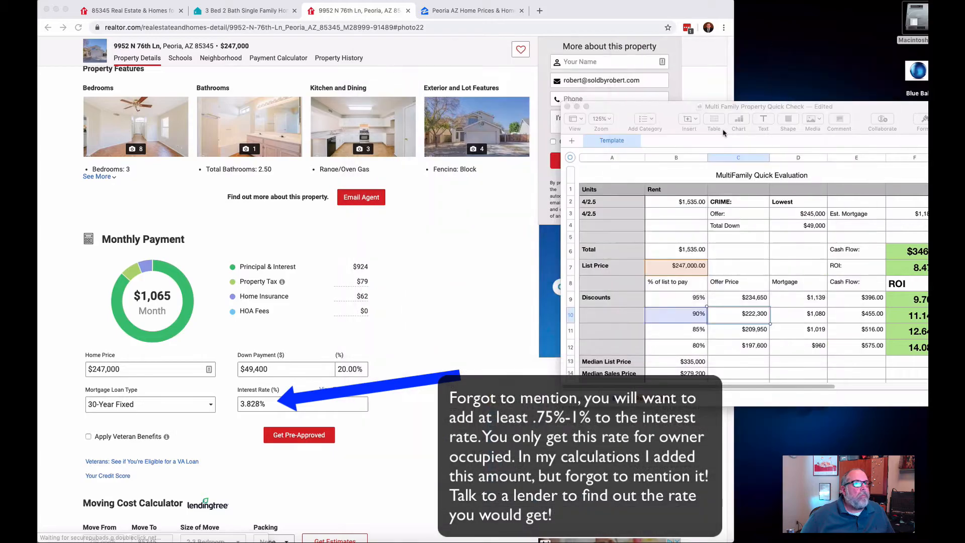
pyautogui.moveTo(714, 113); pyautogui.dragTo(641, 79)
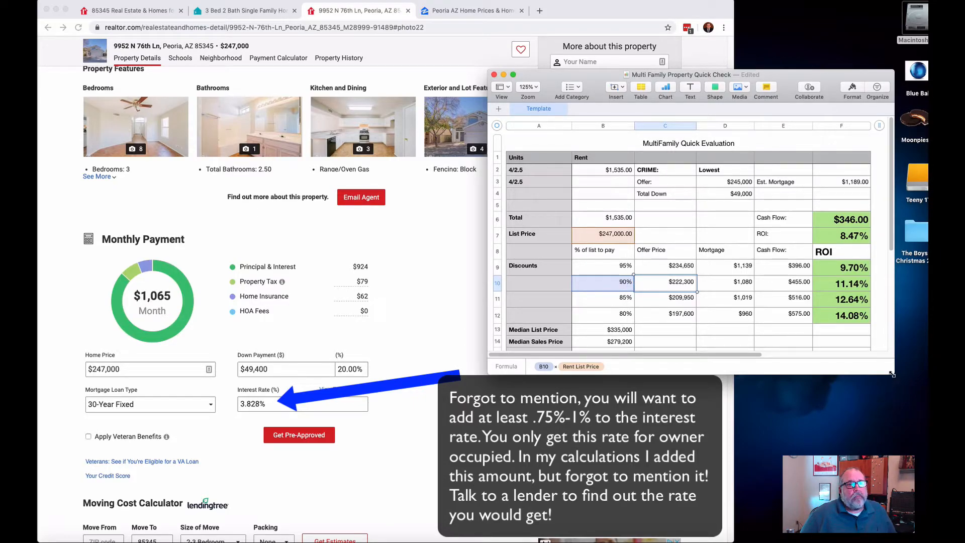
pyautogui.moveTo(893, 374); pyautogui.dragTo(903, 414)
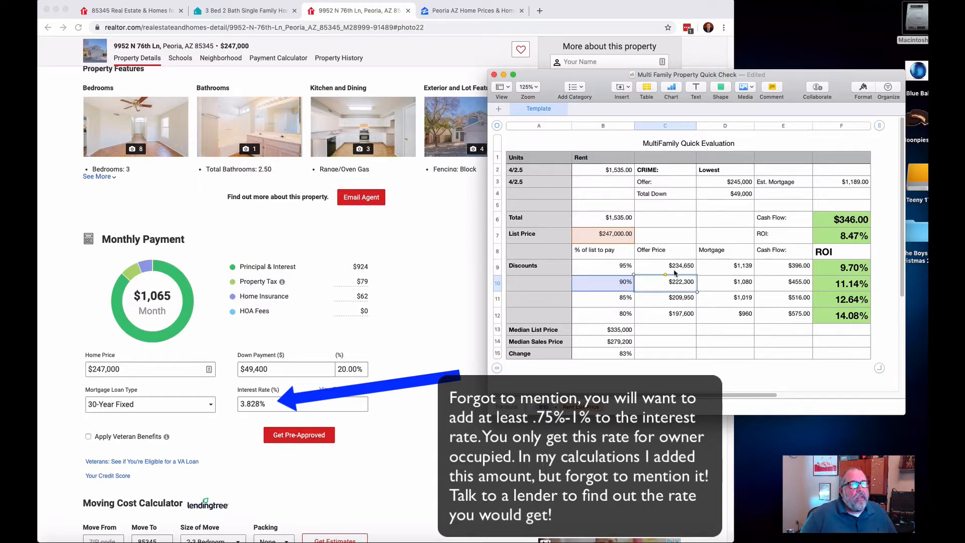
# Review the spreadsheet's offer amount alongside the listing's monthly payment, and return to the 85345 search results
pyautogui.click(734, 187)
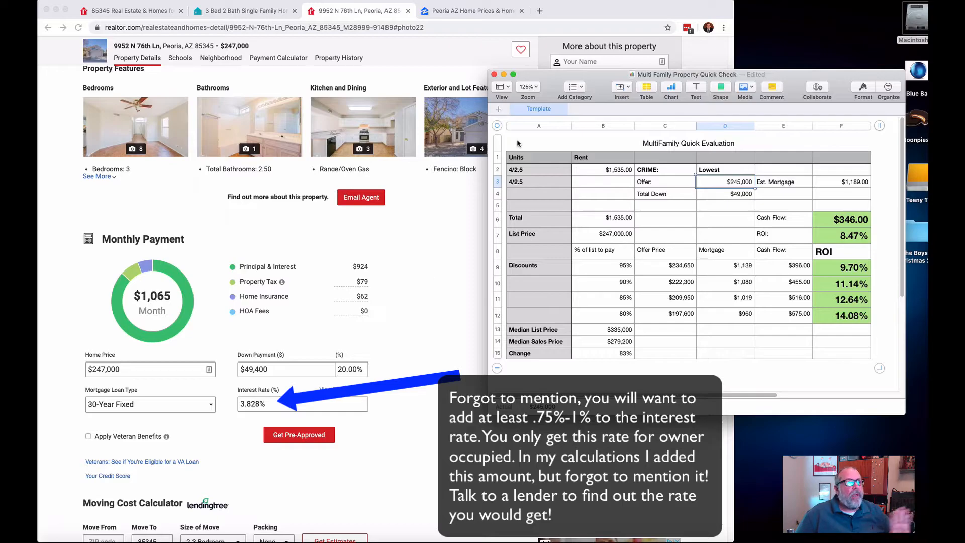
pyautogui.moveTo(551, 76); pyautogui.dragTo(594, 55)
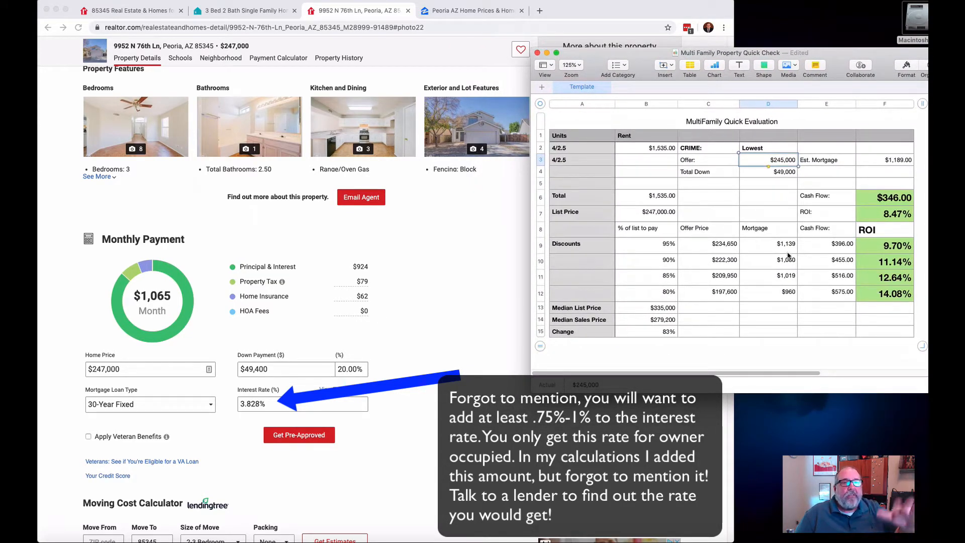
pyautogui.click(447, 420)
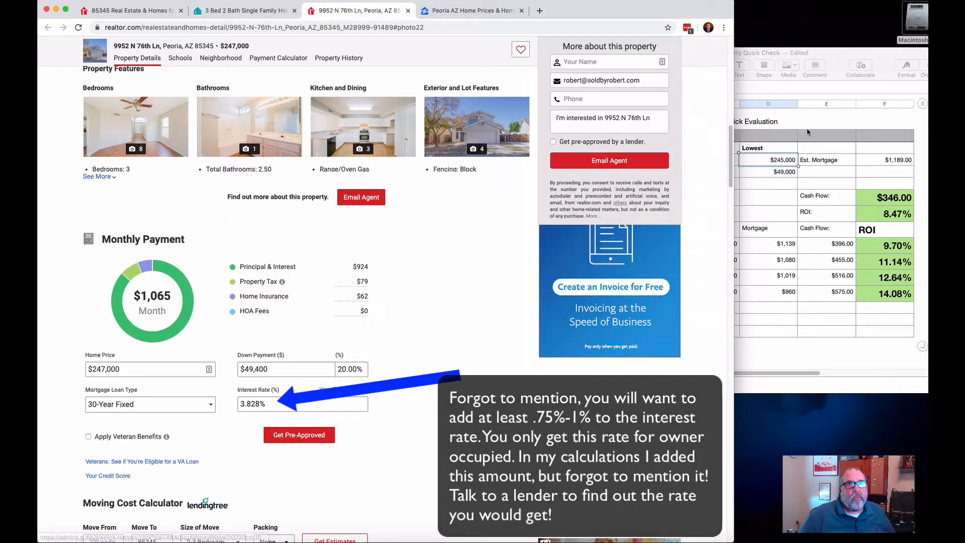
pyautogui.click(840, 58)
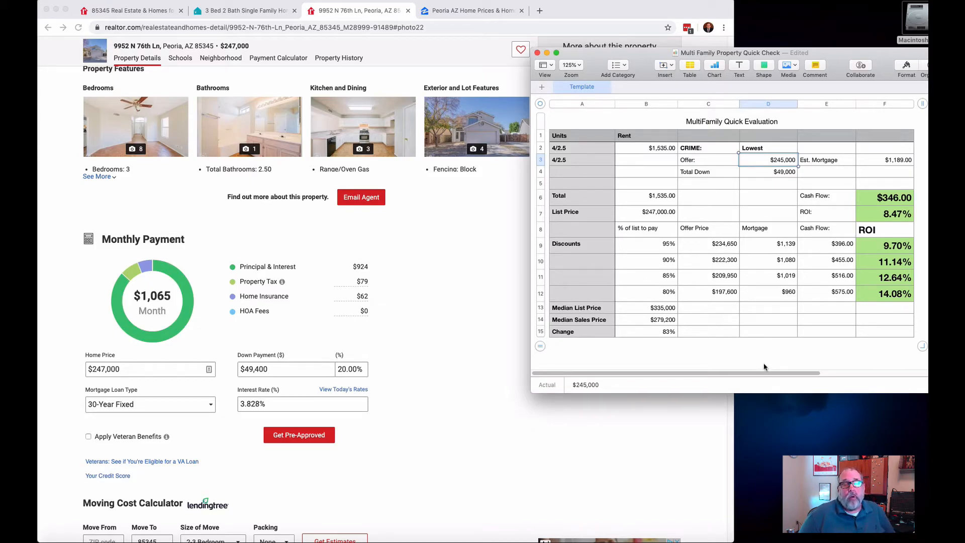
pyautogui.click(491, 310)
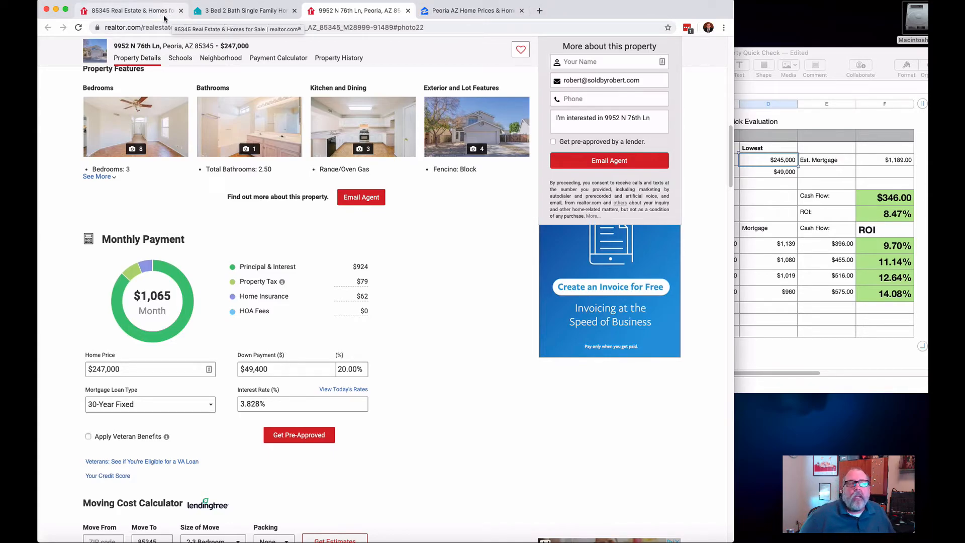
pyautogui.click(135, 17)
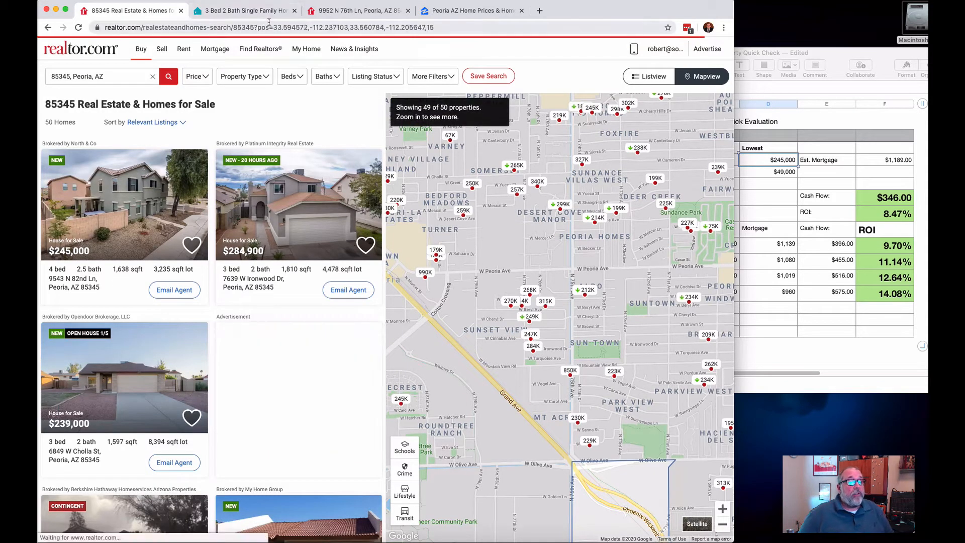